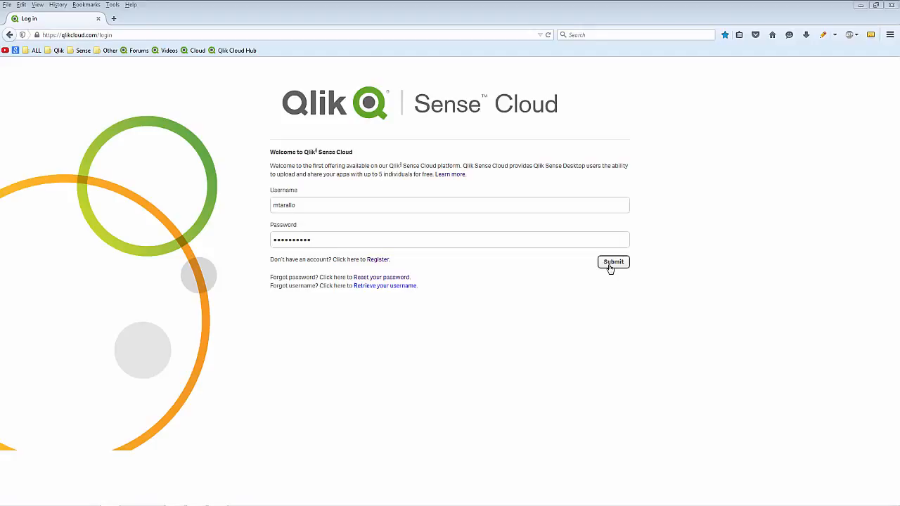
Sign in to Qlik Sense Cloud with the prefilled credentials and open the personal data files
click(611, 264)
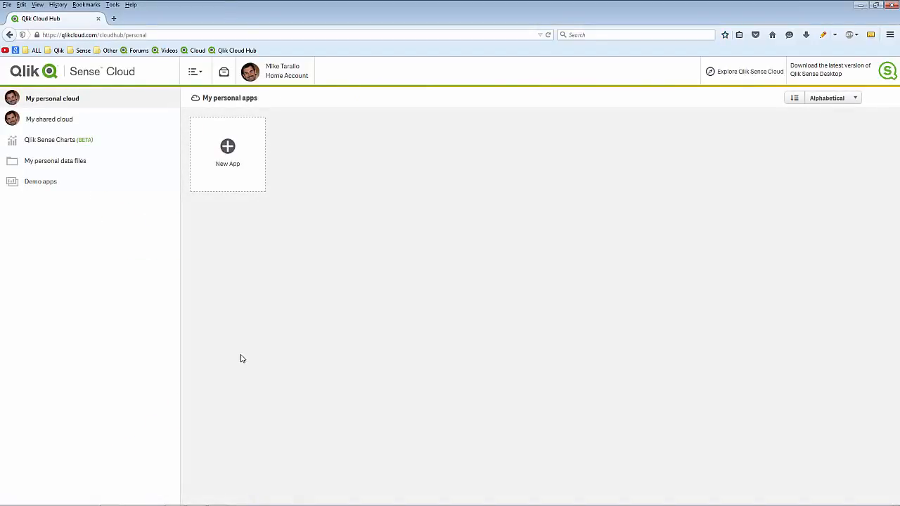
click(81, 166)
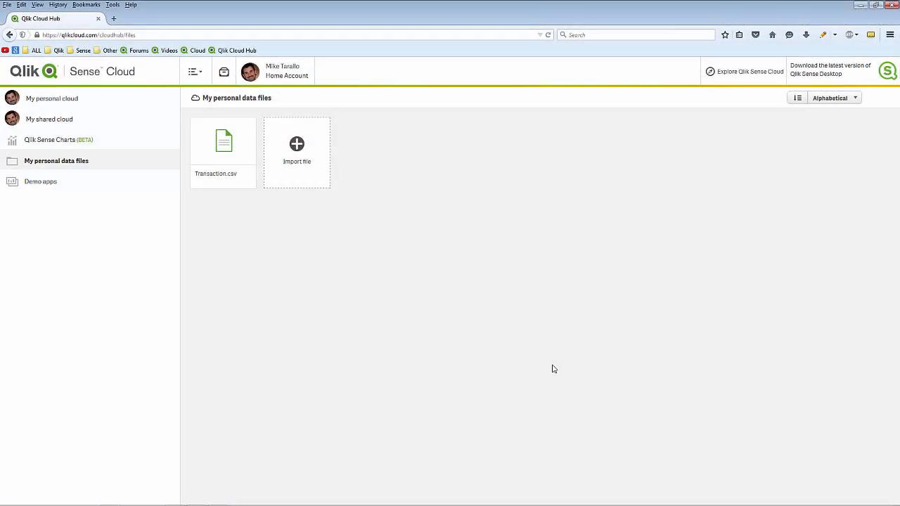
Upload the smart_orders.xls file to the personal data files
click(297, 147)
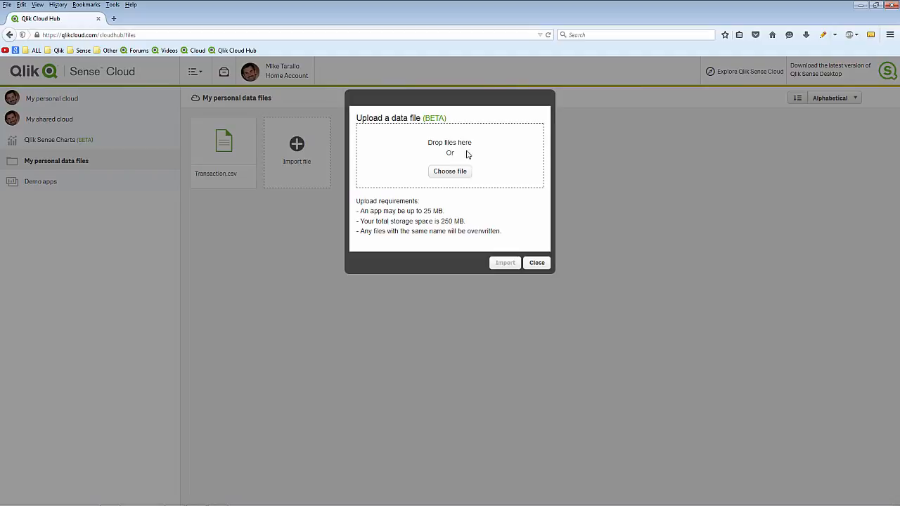
mouse_move(466, 503)
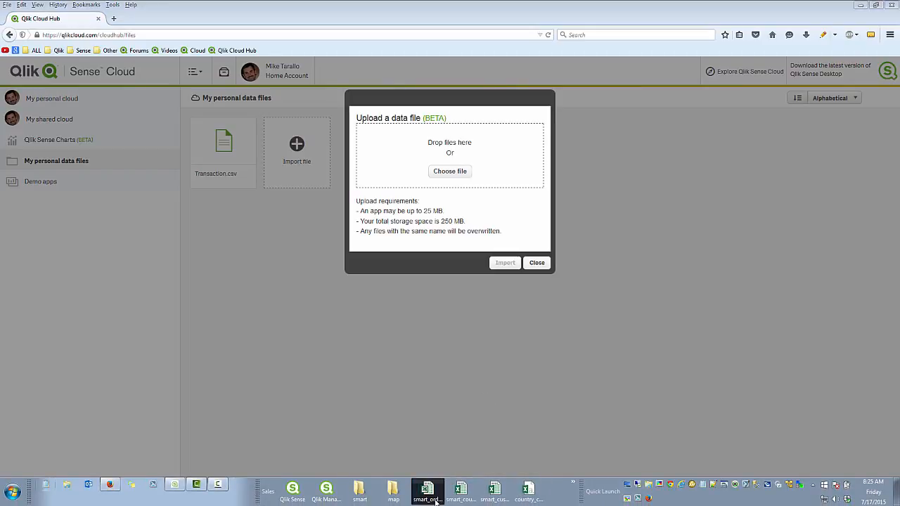
drag(436, 502, 447, 160)
click(502, 288)
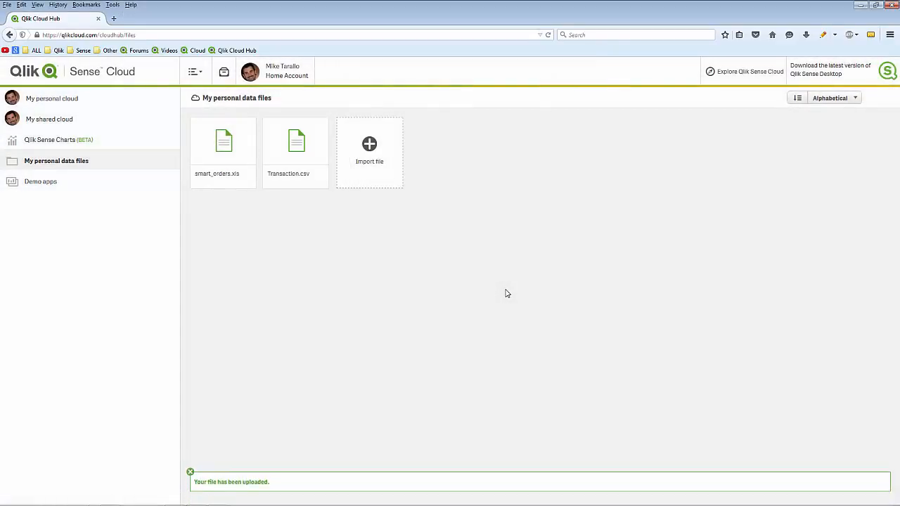
Upload the smart_customer.xlsx file to the personal data files
click(378, 153)
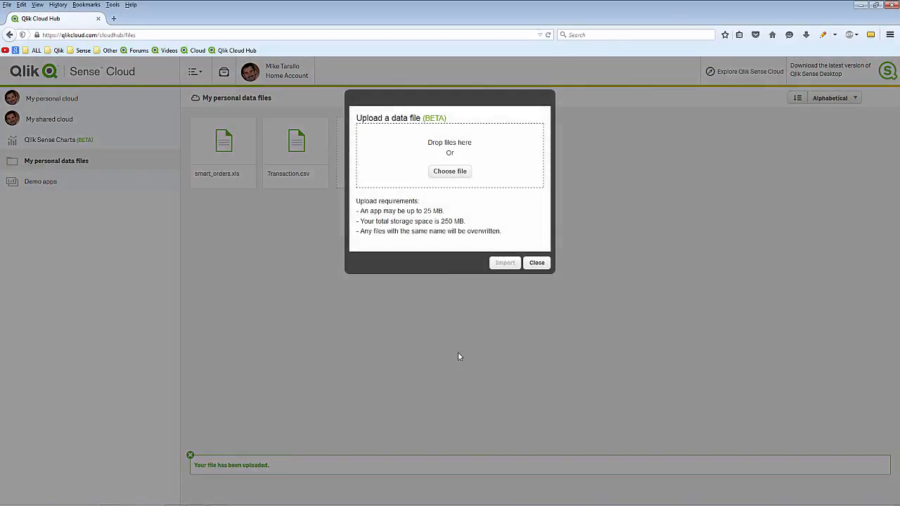
mouse_move(494, 502)
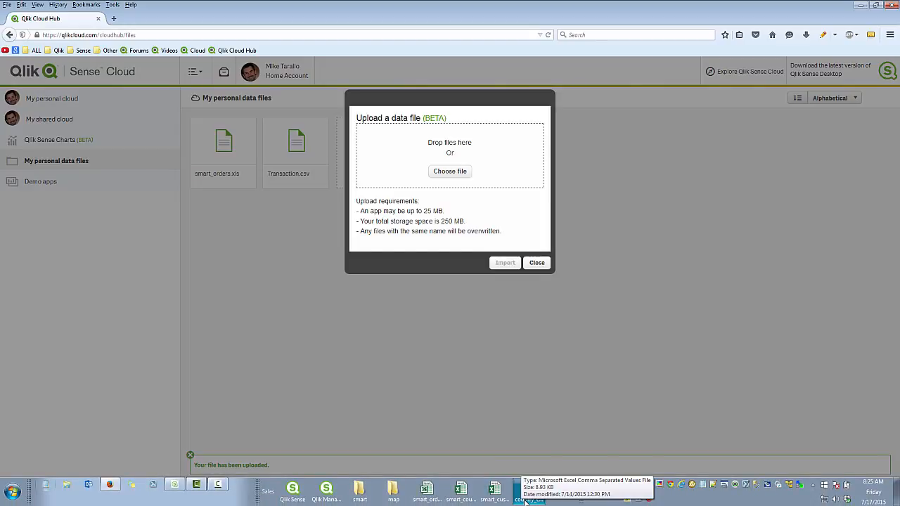
drag(524, 501, 473, 173)
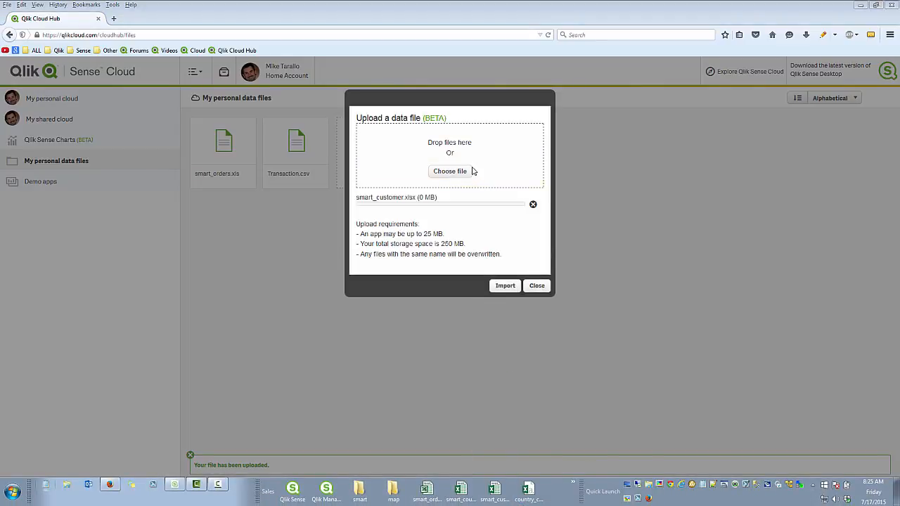
click(504, 281)
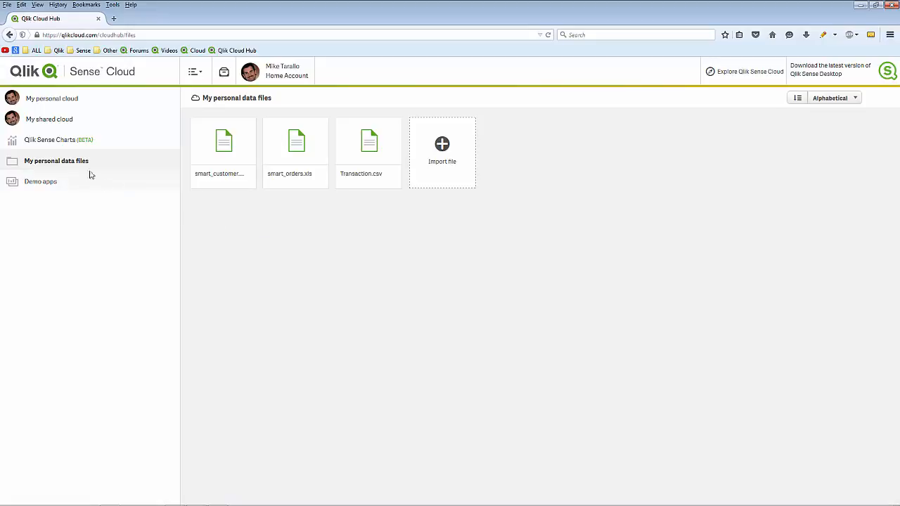
Create a new cloud app titled "Sales Analysis" in the personal cloud
click(75, 103)
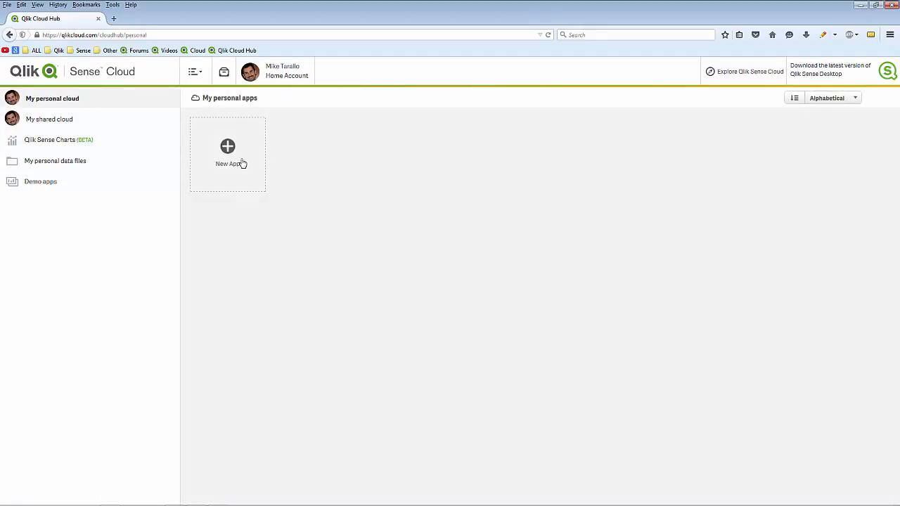
click(227, 152)
click(386, 138)
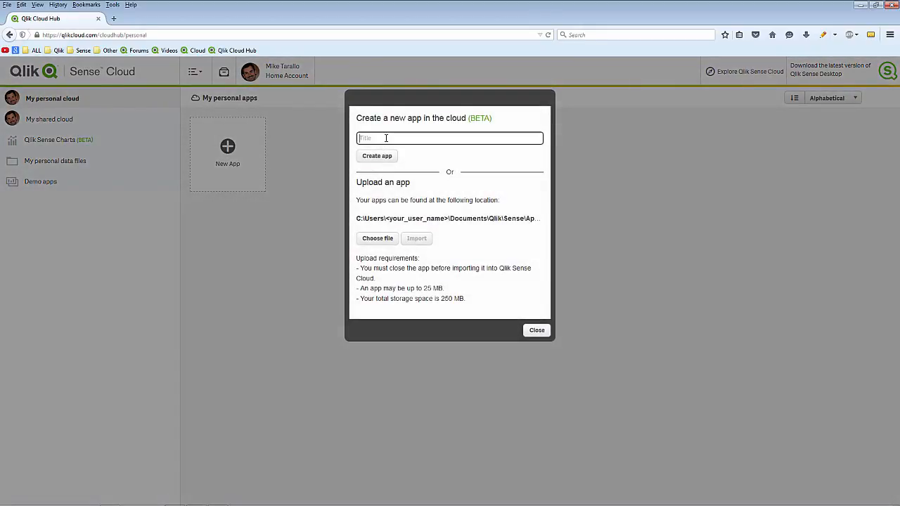
text(Sales Analysis)
click(378, 156)
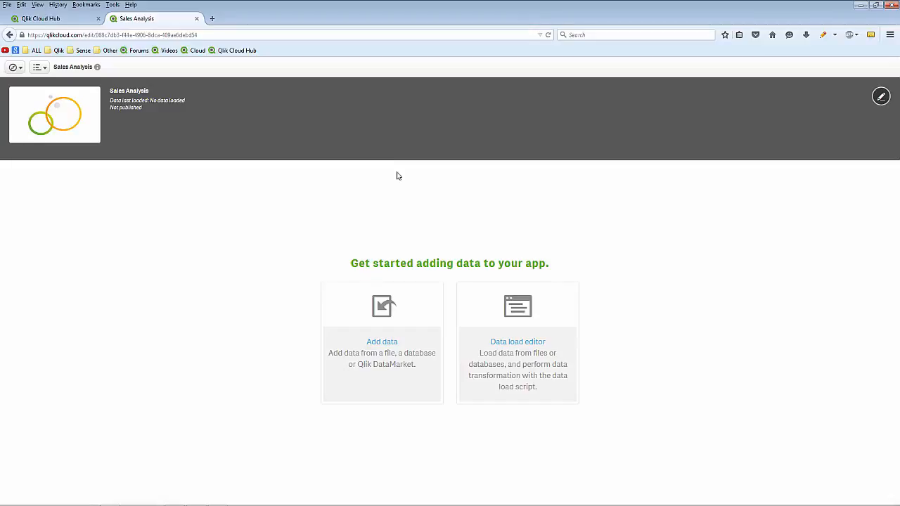
Load the Orders$ table from smart_orders.xls into the Sales Analysis app and return to the app overview
click(399, 347)
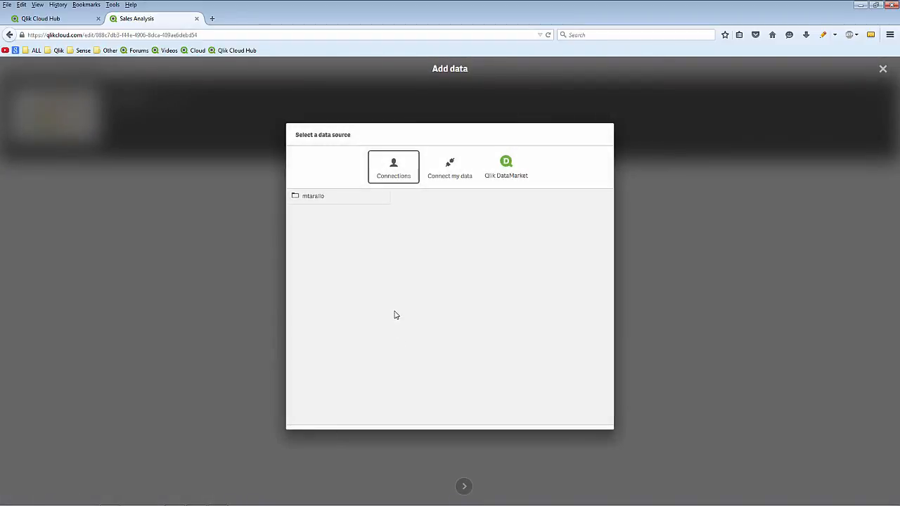
click(312, 198)
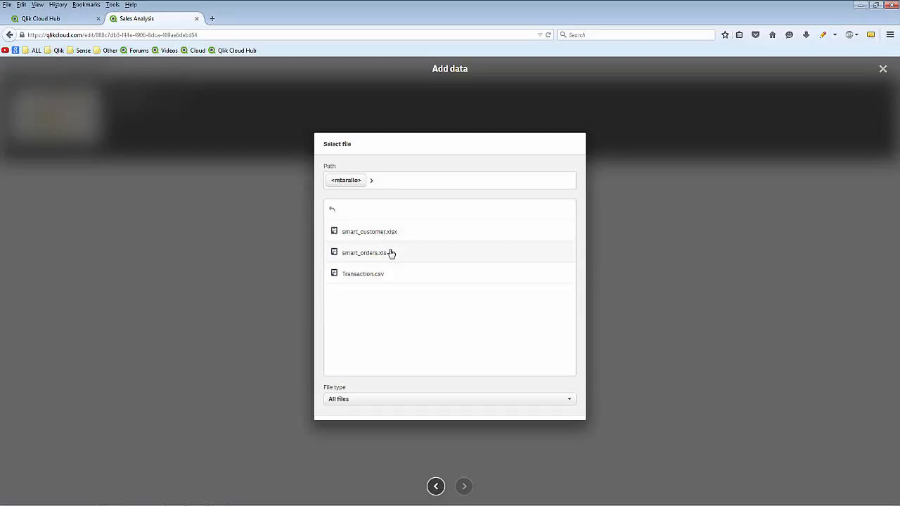
click(392, 253)
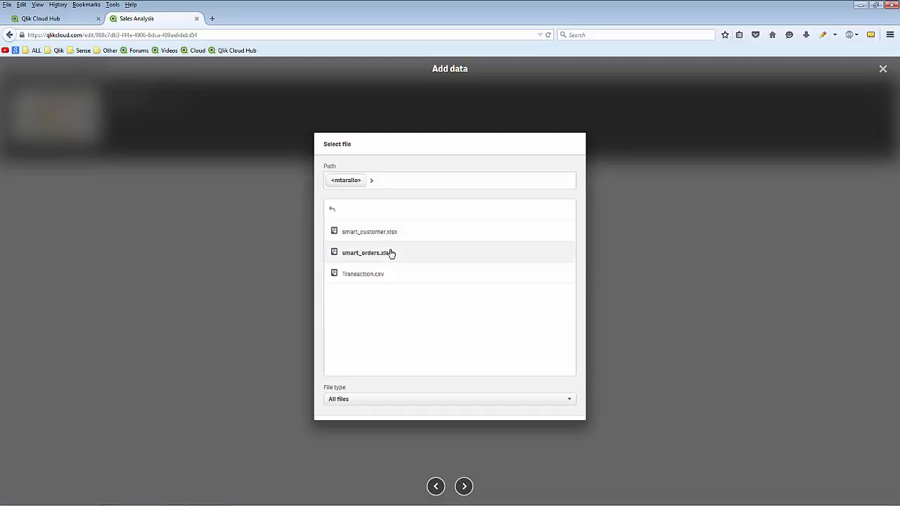
click(465, 487)
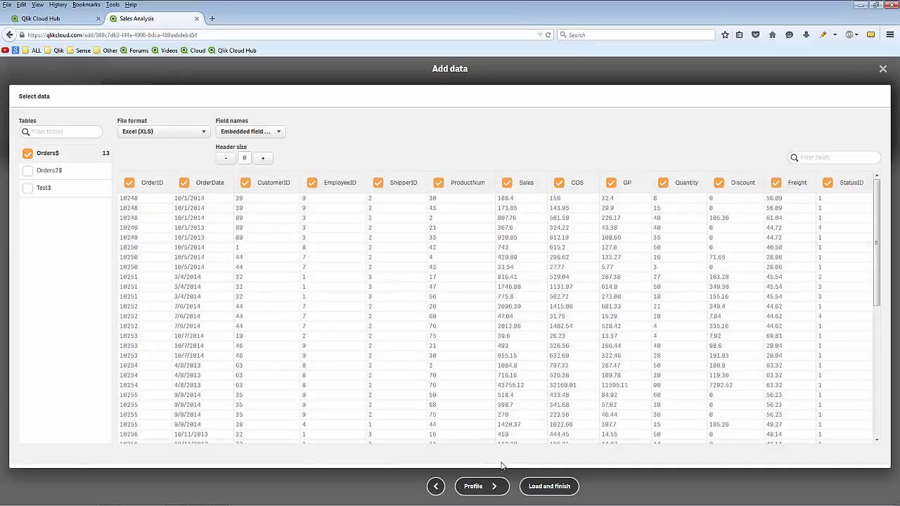
click(529, 486)
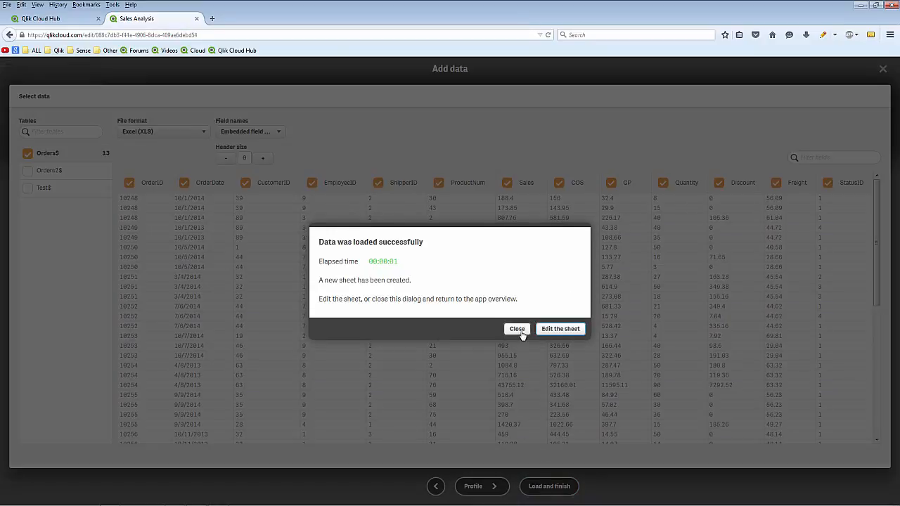
click(520, 332)
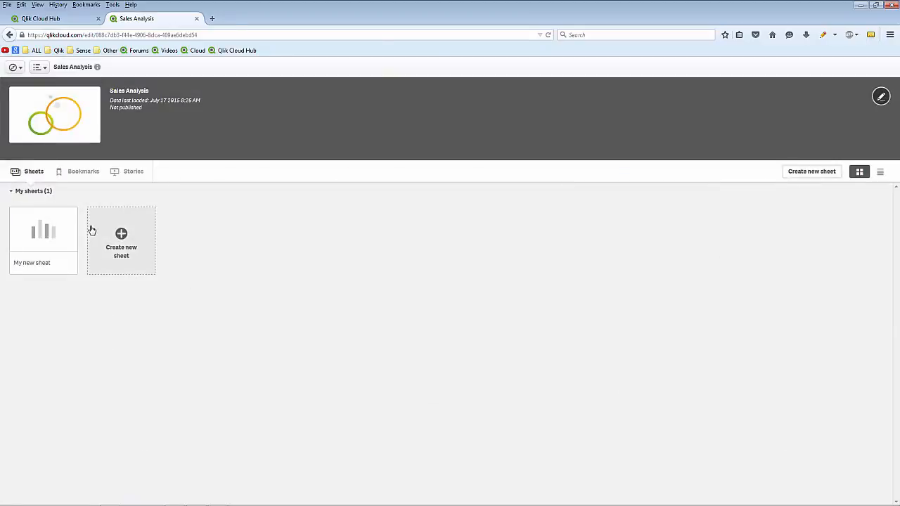
Open the data manager in a new tab and choose smart_customer.xlsx as an additional data source
click(14, 66)
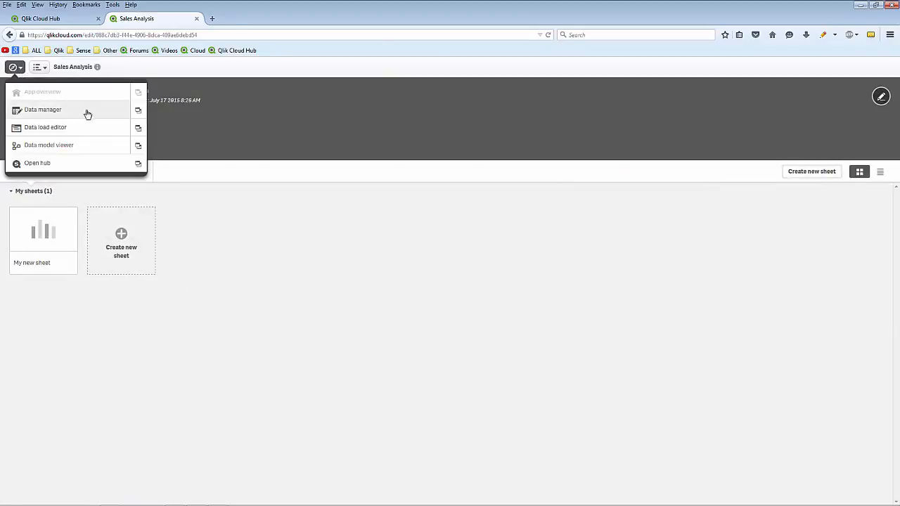
click(137, 110)
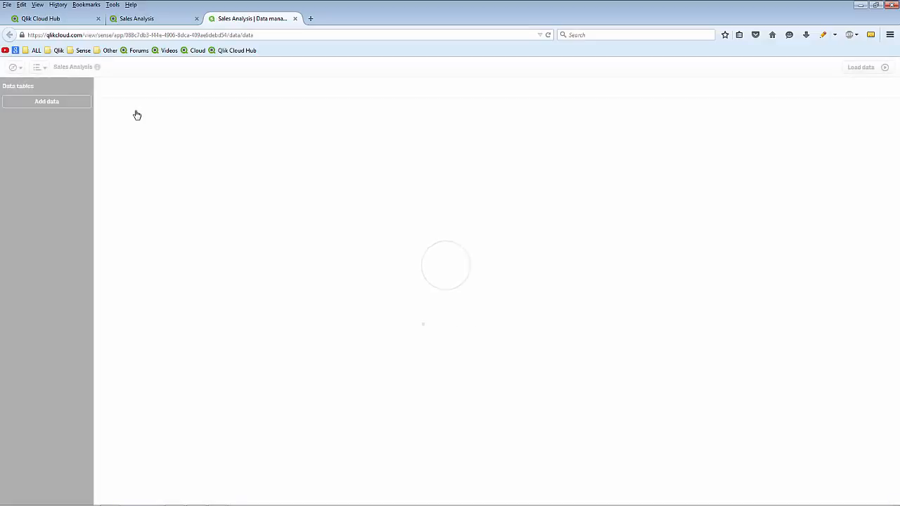
click(71, 104)
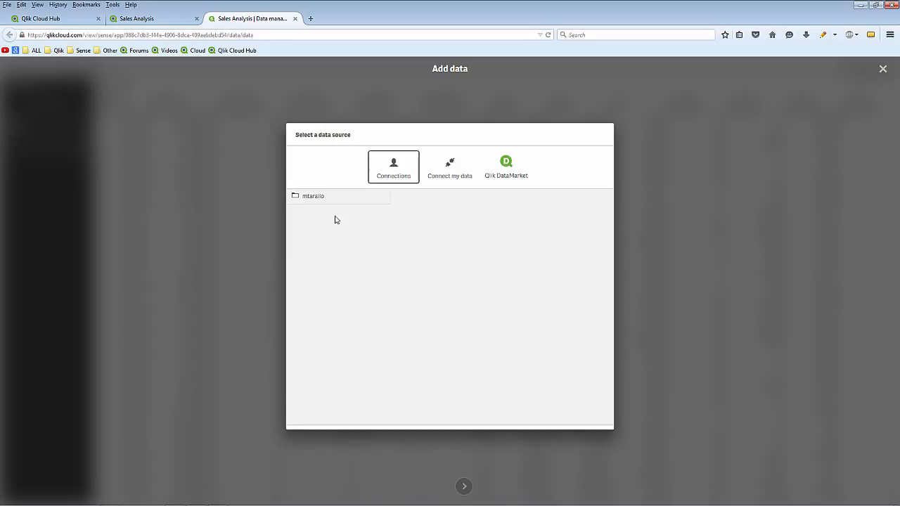
click(335, 201)
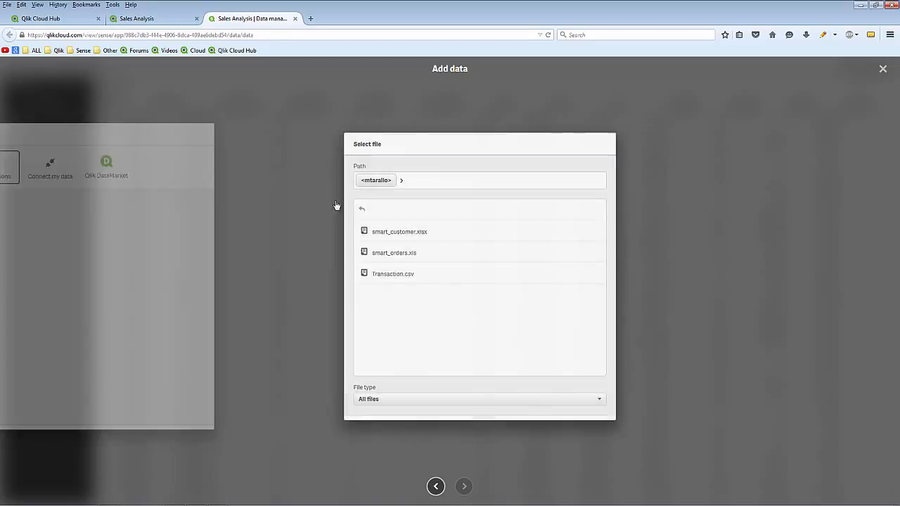
click(354, 239)
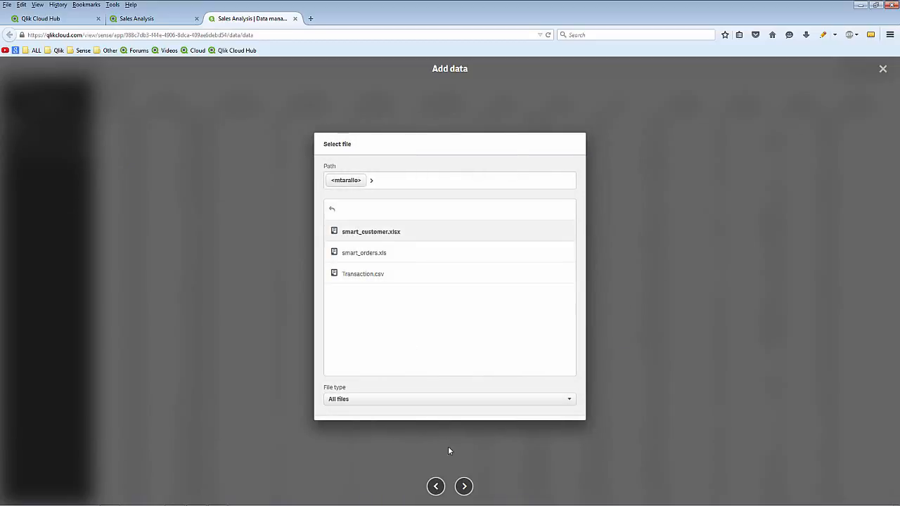
click(464, 485)
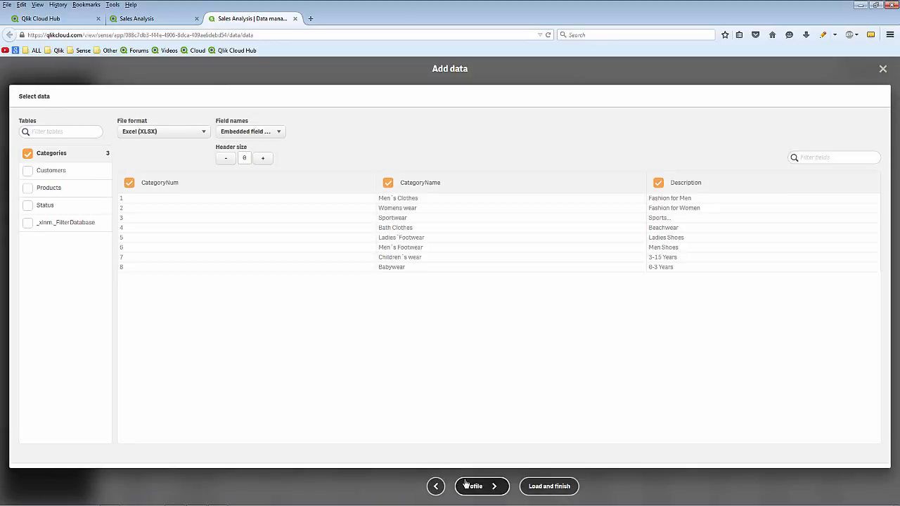
Include the Customers and Products tables along with Categories, and profile the data for table associations
click(27, 171)
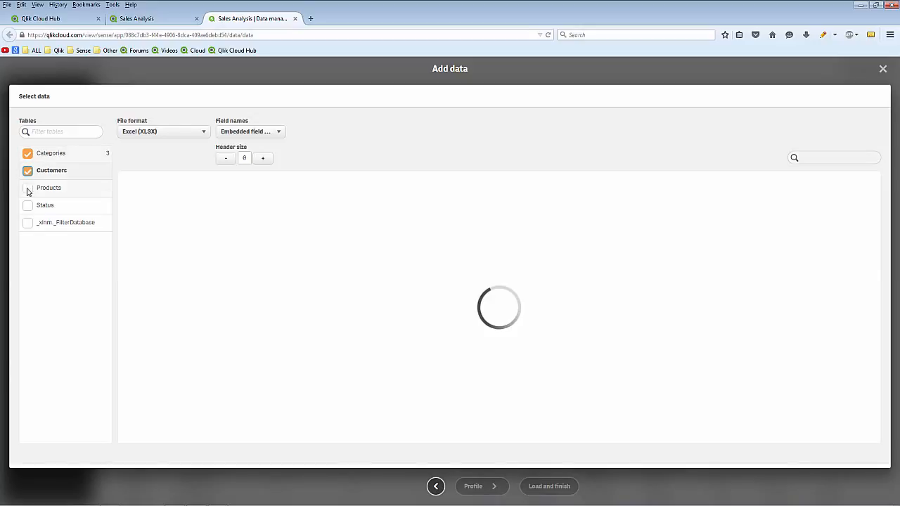
click(27, 189)
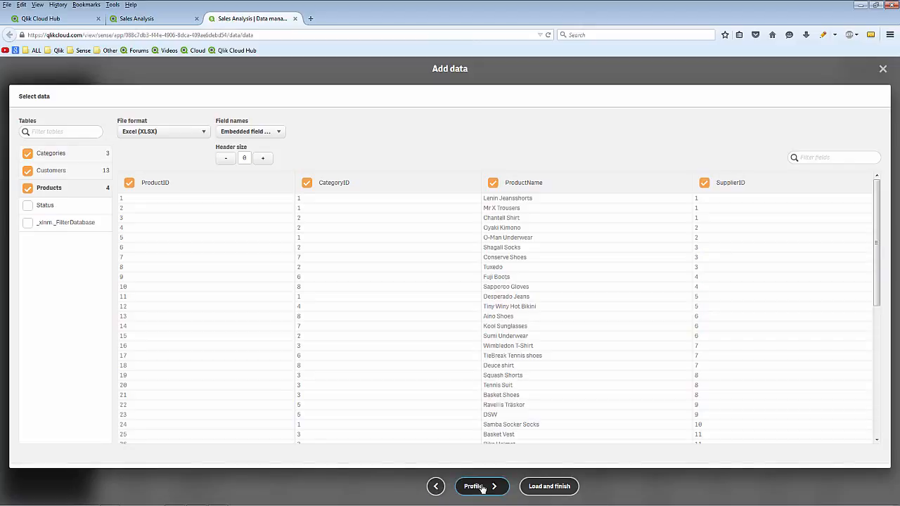
click(478, 486)
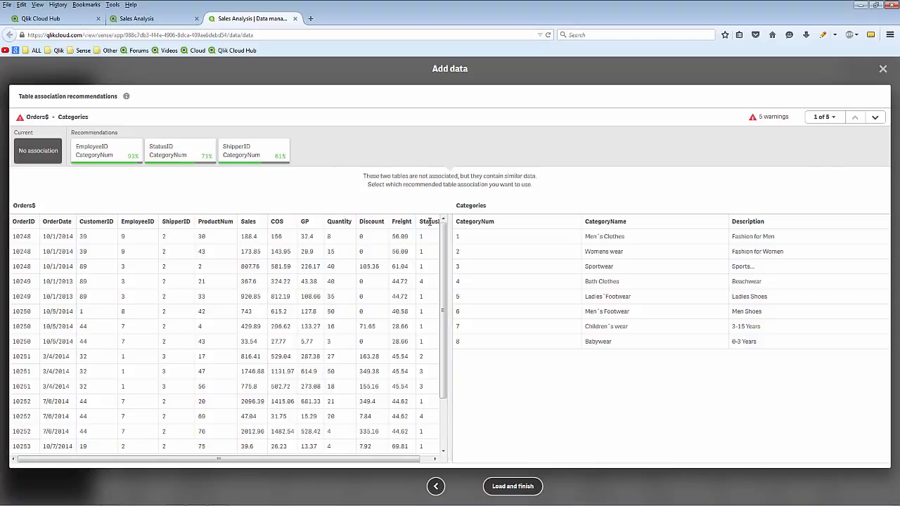
Associate Products with Categories through CategoryID and CategoryNum, renaming both fields to CategoryID
click(875, 117)
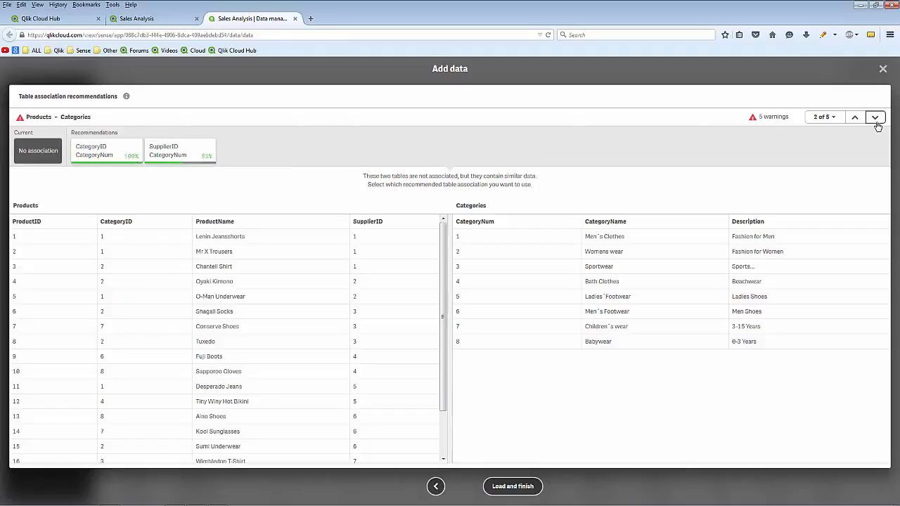
click(111, 153)
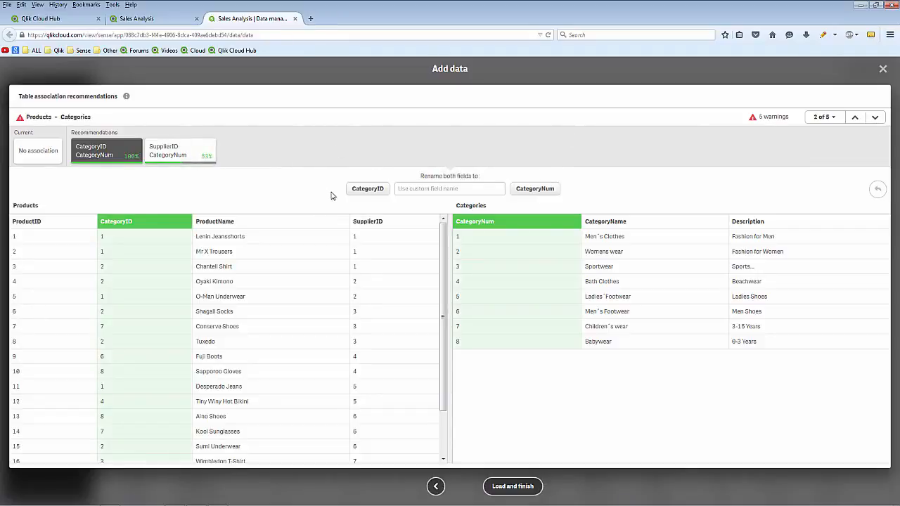
click(366, 189)
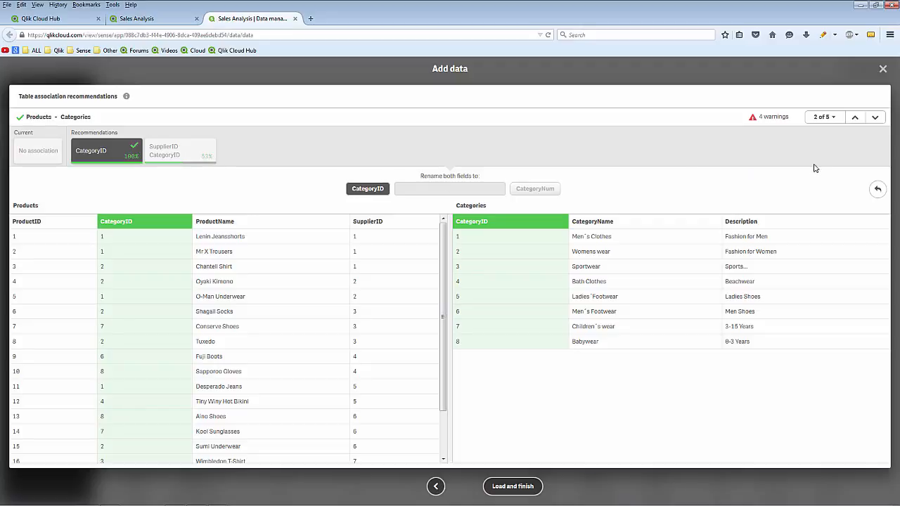
Associate Orders$ with Customers through CustomerID and CustomerNumber, renaming both fields to CustomerID
click(875, 118)
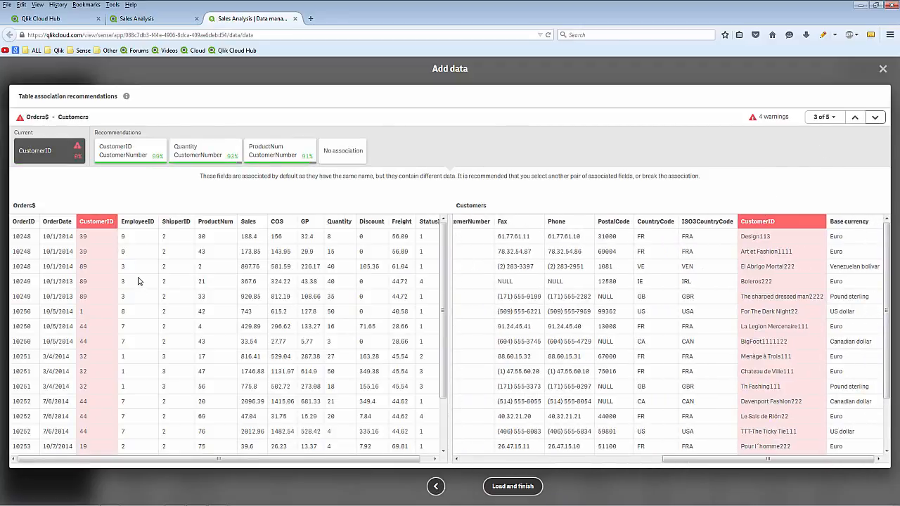
click(141, 156)
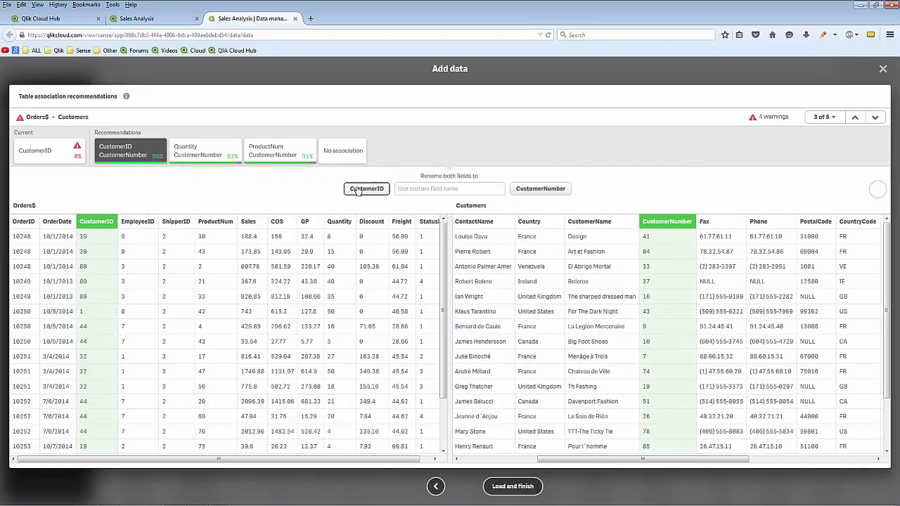
click(362, 189)
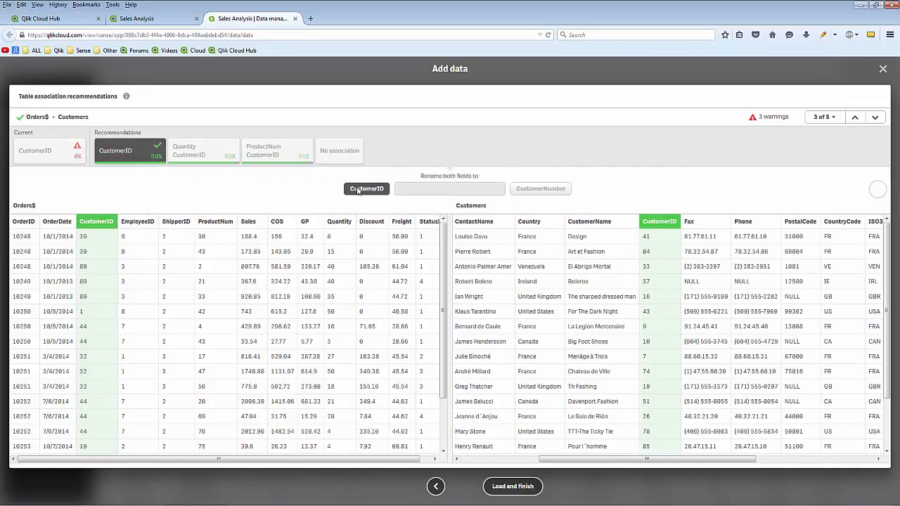
Associate Orders$ with Products through ProductNum and ProductID, renaming both fields to ProductID, and load the data
click(874, 118)
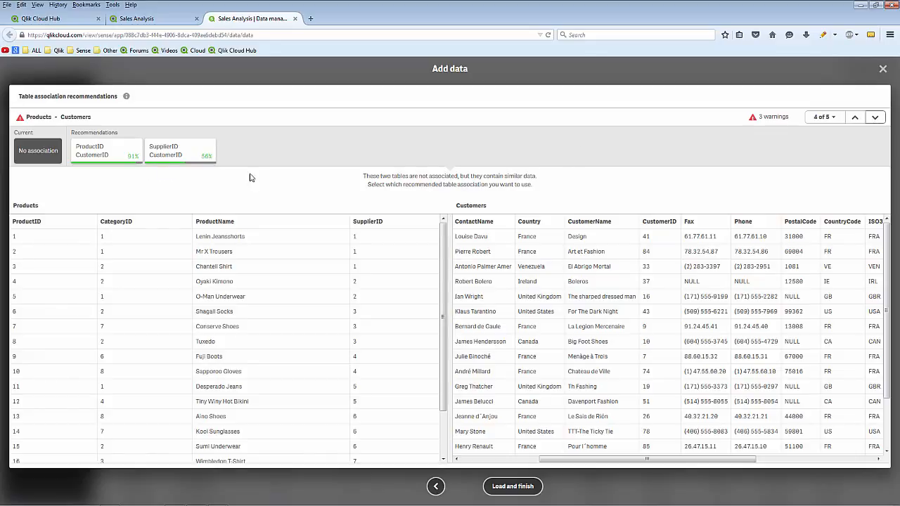
click(874, 117)
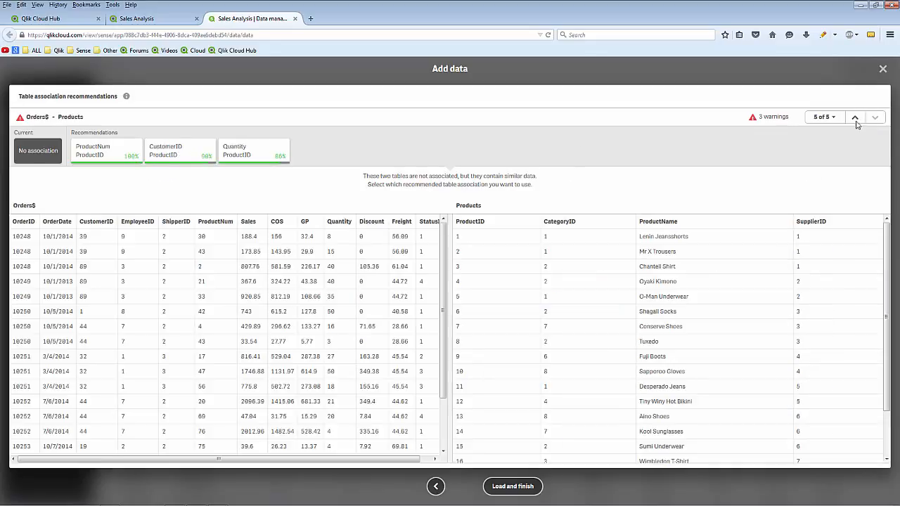
click(105, 151)
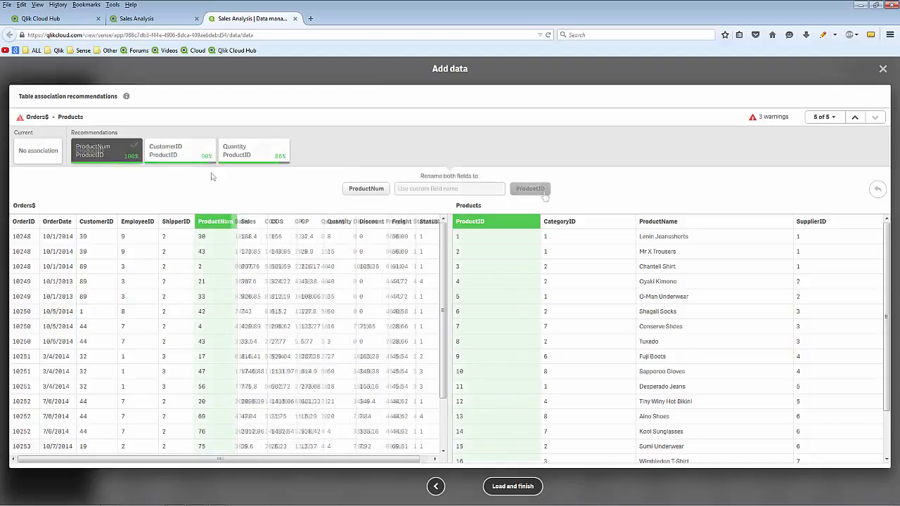
click(530, 188)
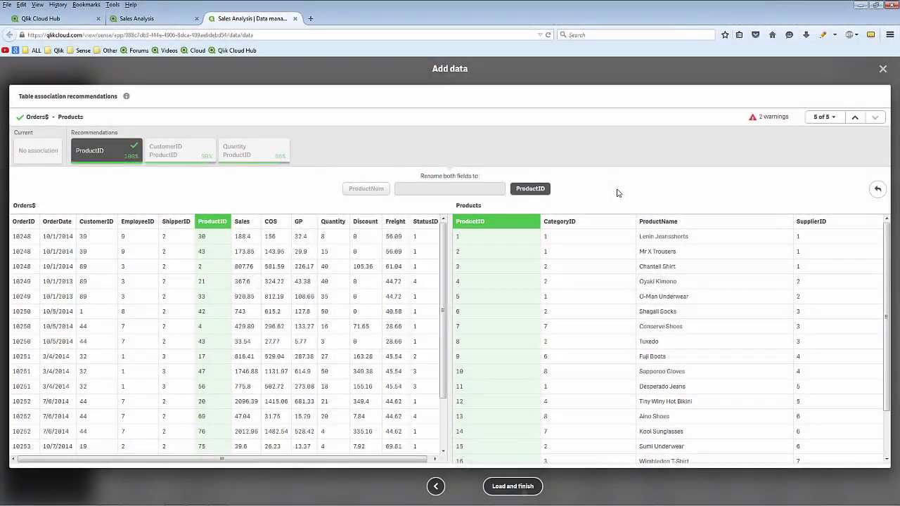
click(523, 492)
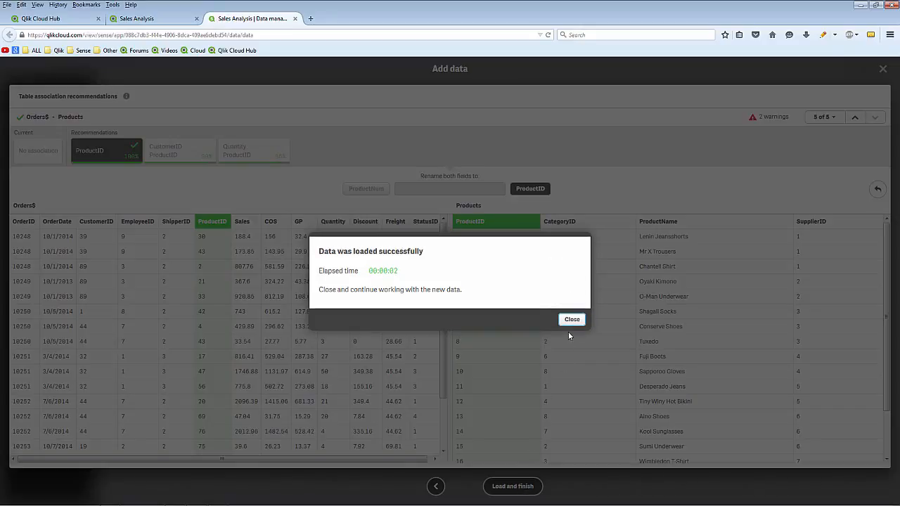
click(571, 321)
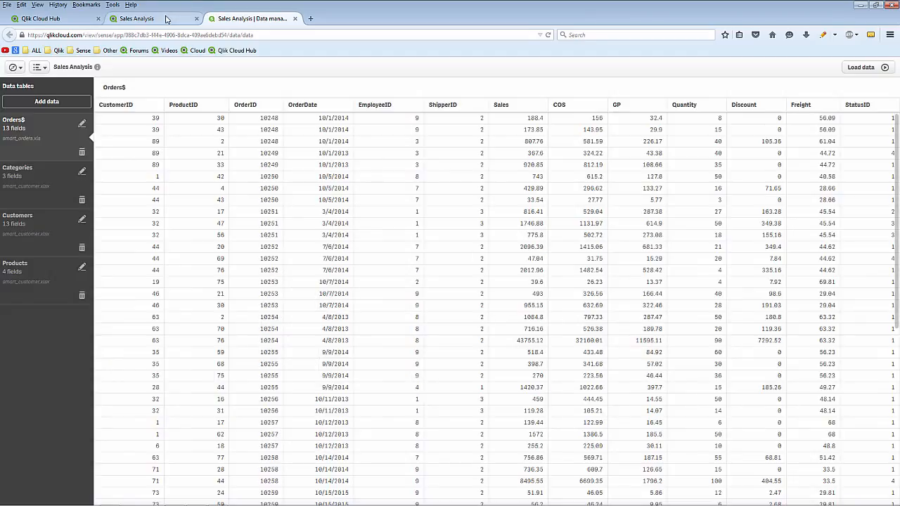
Open My new sheet of the Sales Analysis app for editing and place a bar chart across the left half of its upper area
click(160, 19)
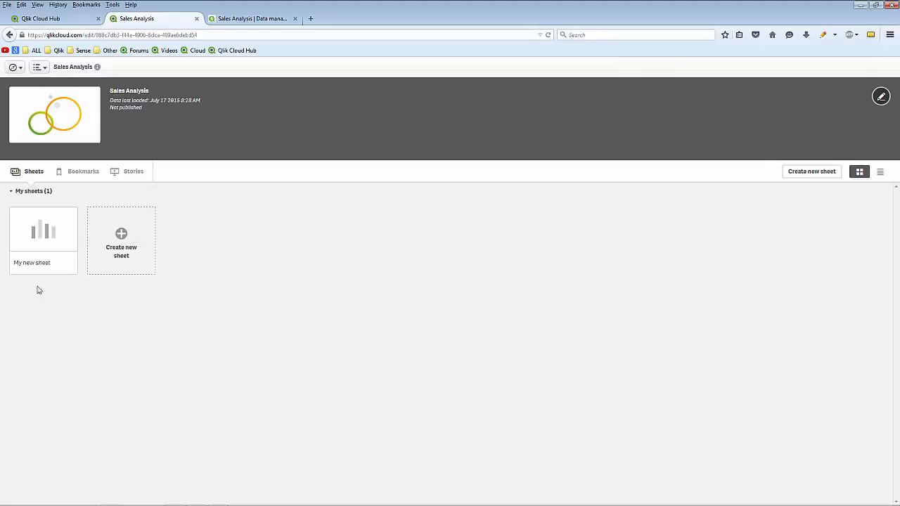
click(45, 220)
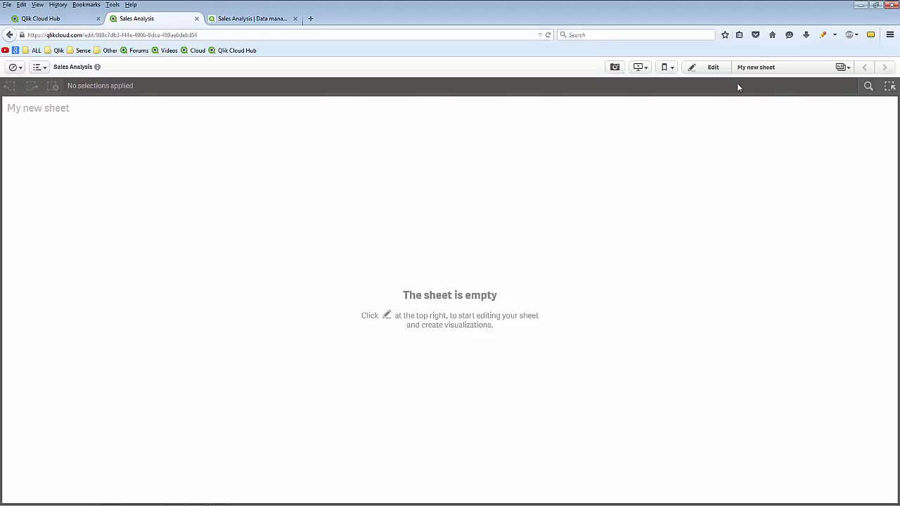
click(705, 69)
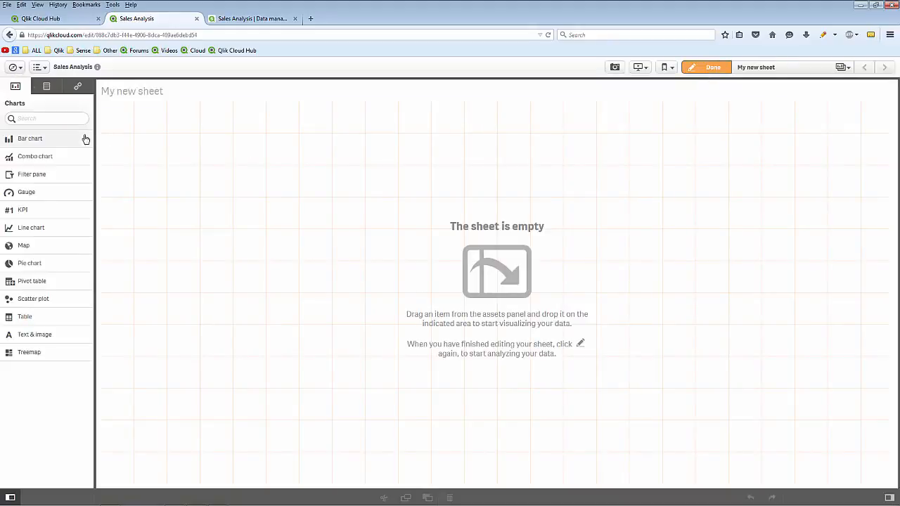
drag(84, 138, 337, 253)
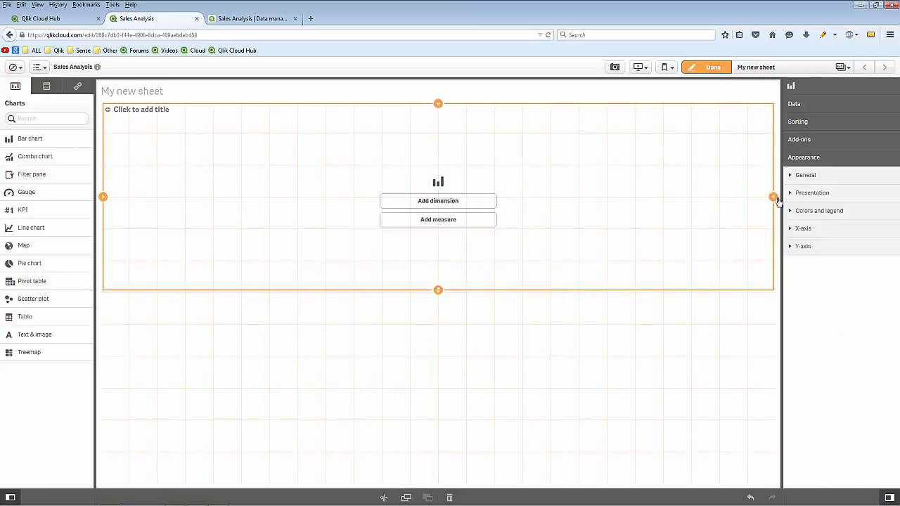
drag(773, 197, 436, 210)
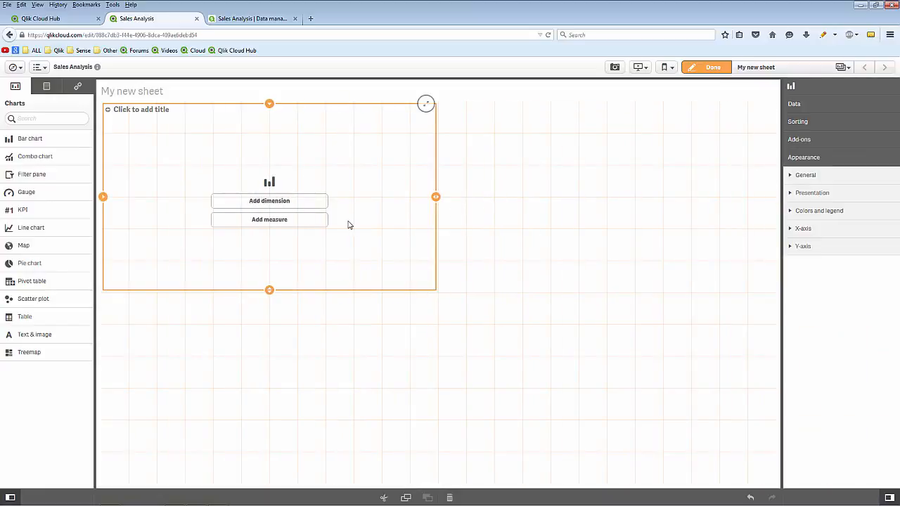
Give the bar chart the measure Sum(Sales) and the dimension CategoryName, and finish editing the sheet
click(316, 223)
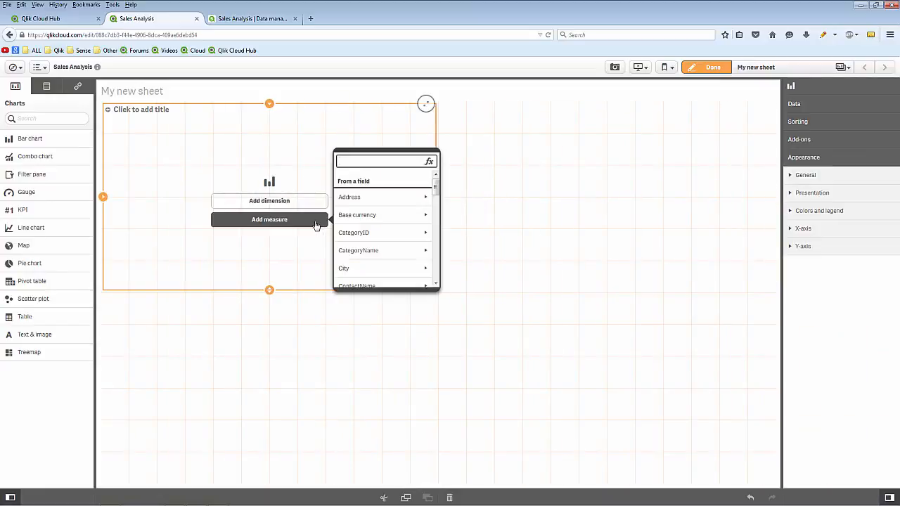
text(sa)
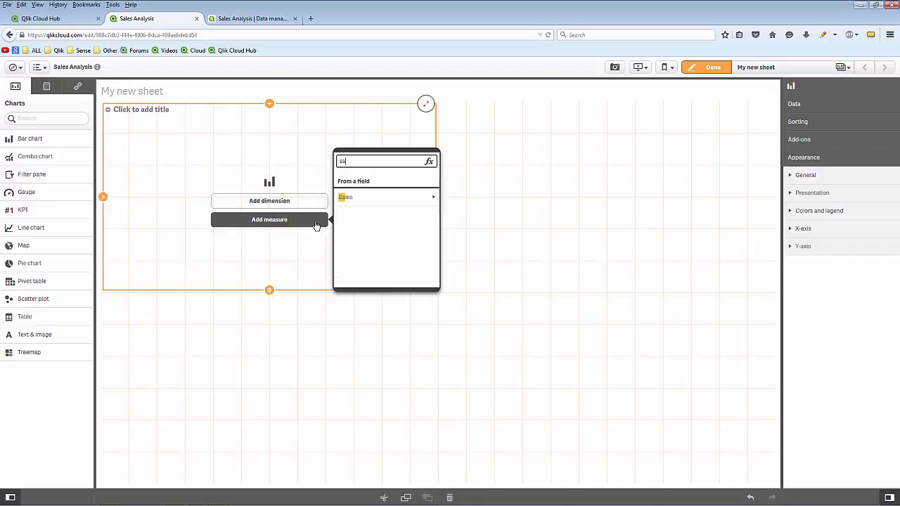
click(370, 204)
click(387, 199)
click(287, 201)
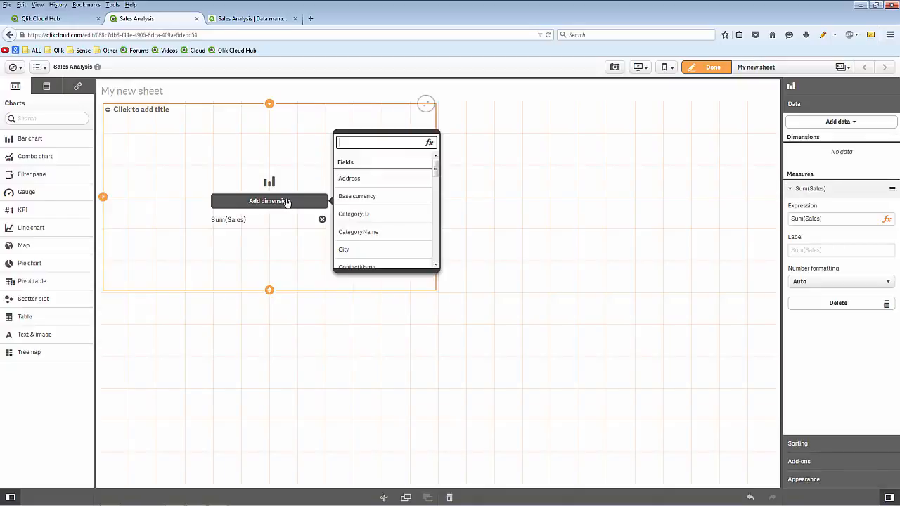
click(357, 231)
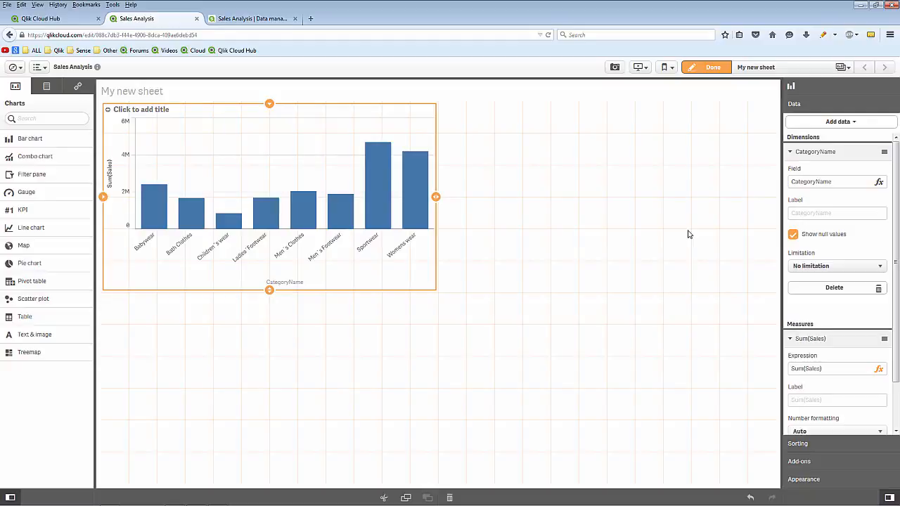
click(695, 67)
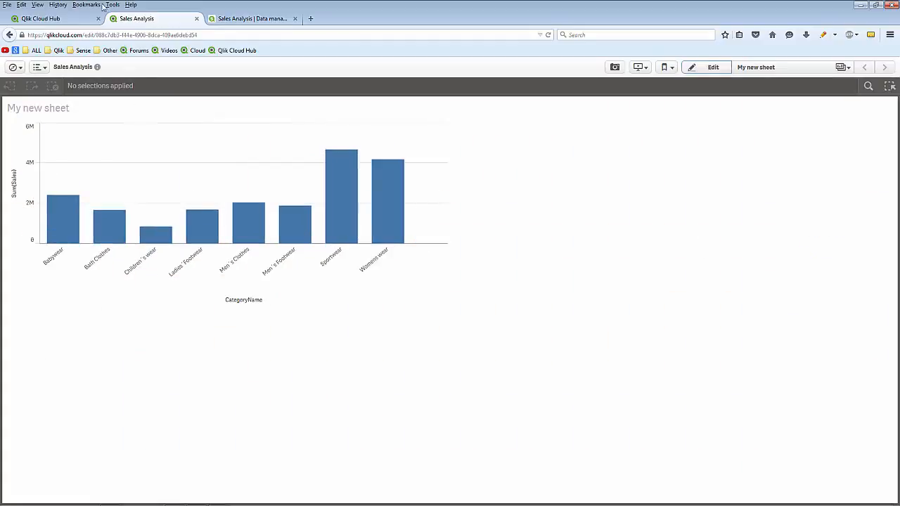
Publish the Sales Analysis app from the personal cloud to the shared cloud
click(69, 21)
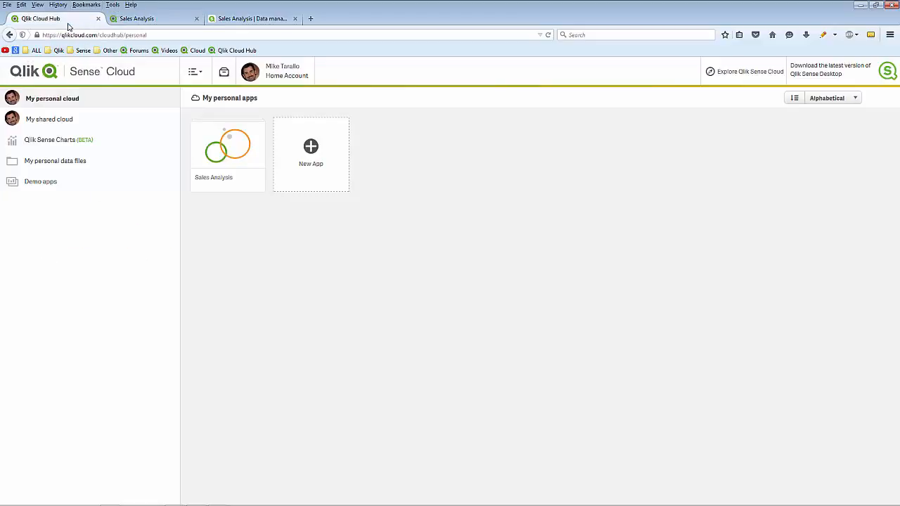
right_click(212, 136)
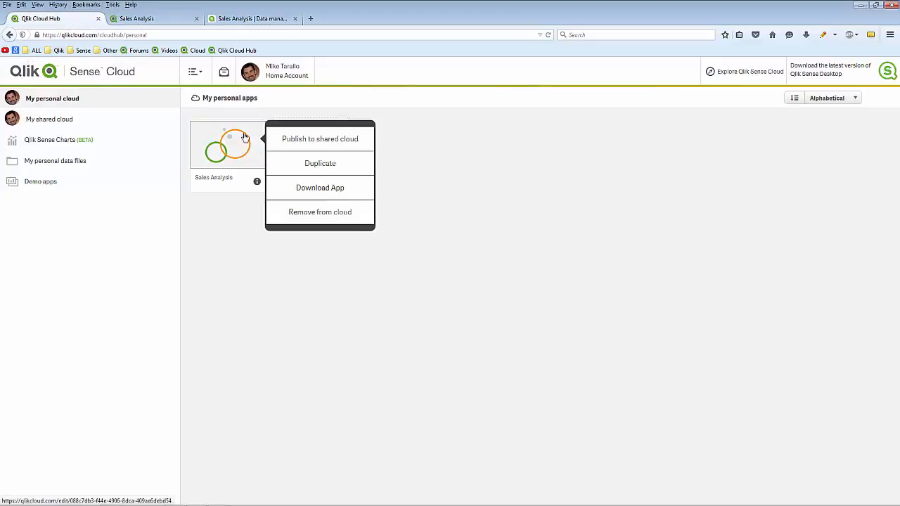
click(297, 140)
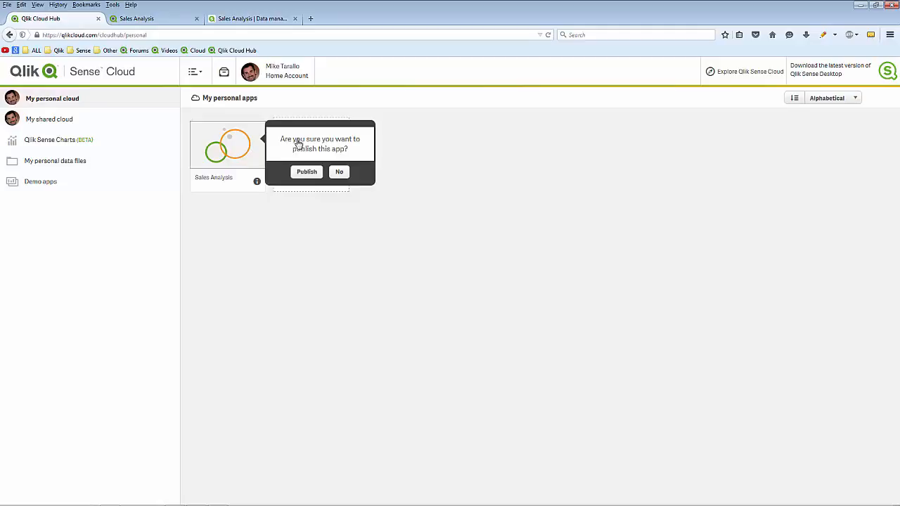
click(305, 172)
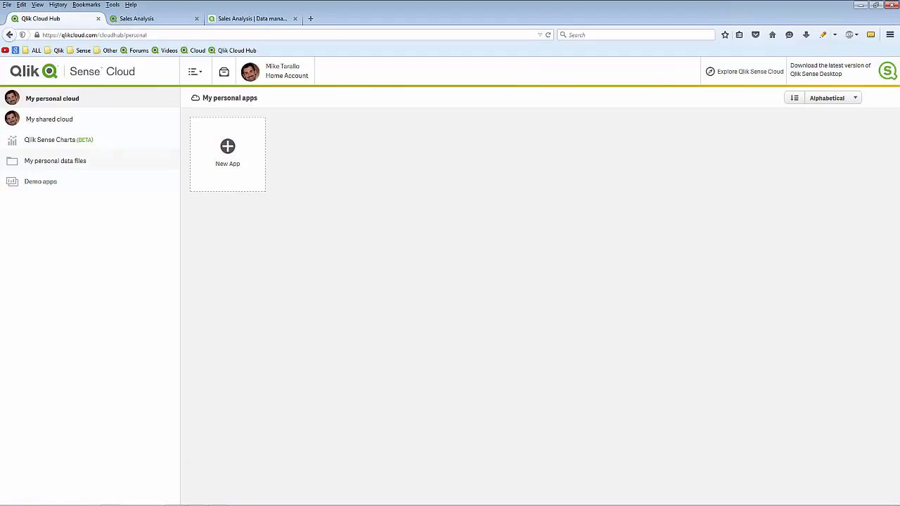
Examine the apps in the shared cloud and the form for inviting people by email, without sending an invitation
click(58, 118)
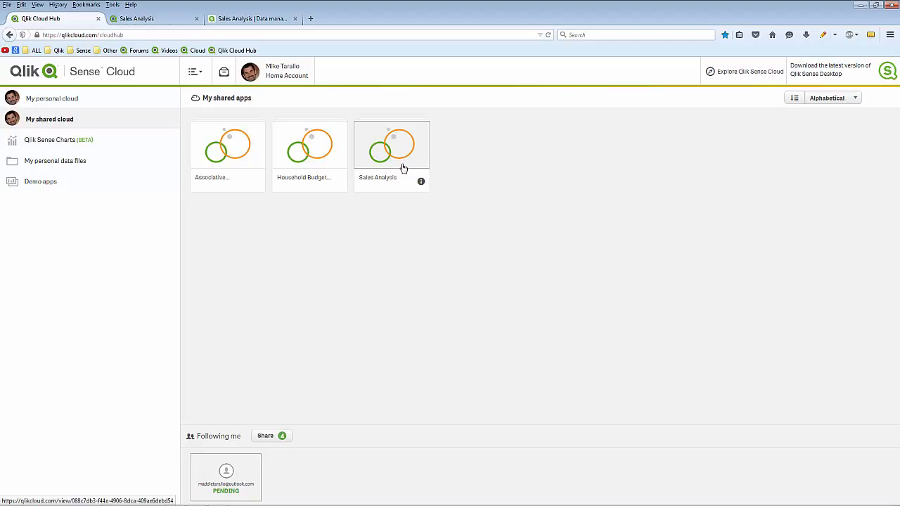
click(266, 437)
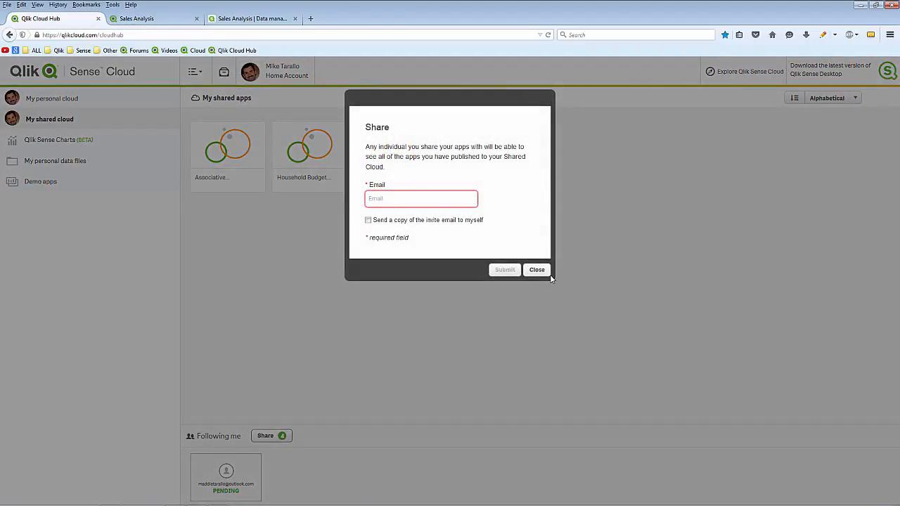
click(545, 275)
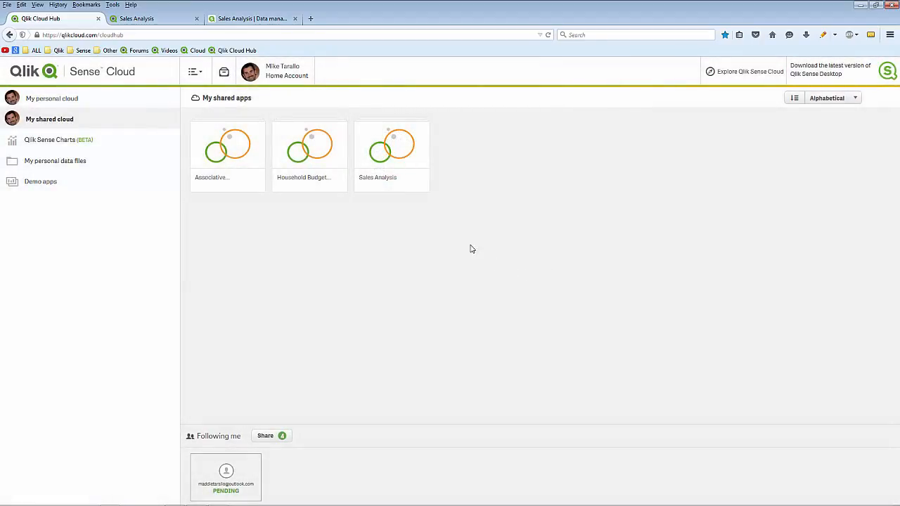
Open My new sheet in the published Sales Analysis app and share its bar chart
click(394, 147)
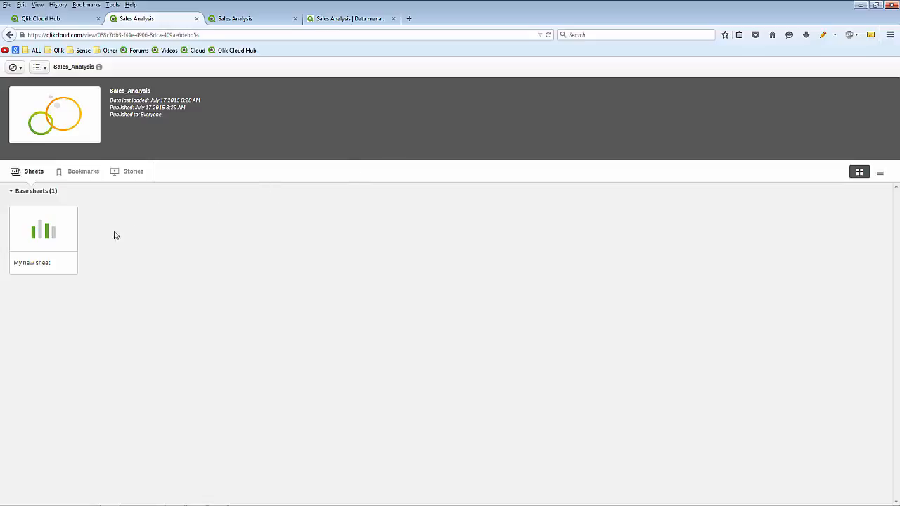
click(57, 240)
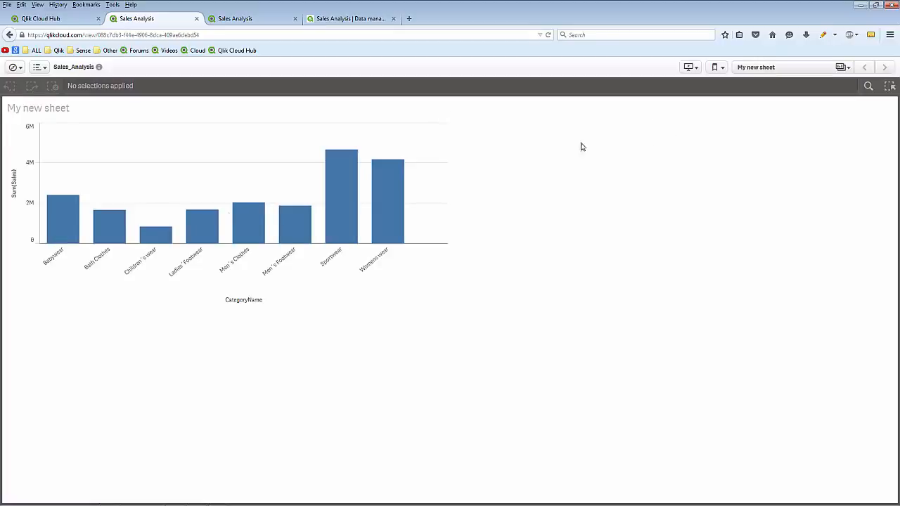
right_click(177, 219)
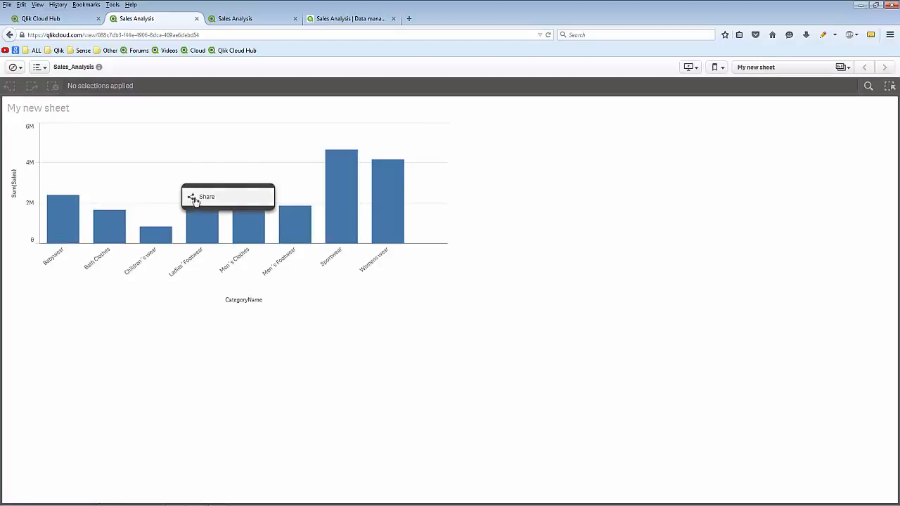
click(204, 199)
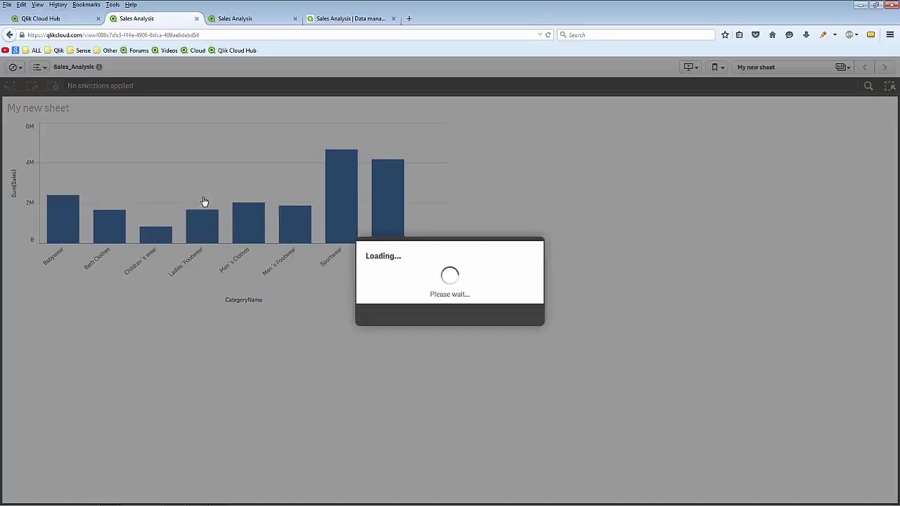
Copy the shared chart's link and open it in a new browser tab
click(429, 265)
click(429, 264)
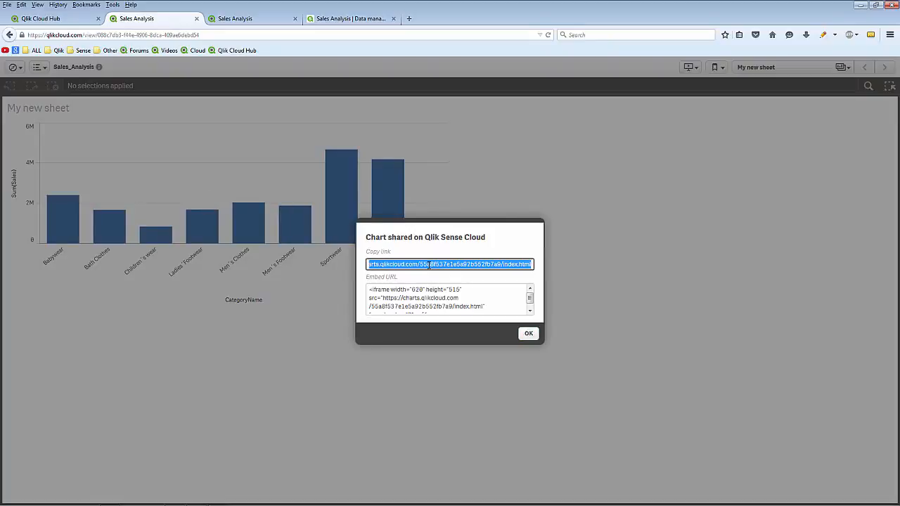
click(434, 294)
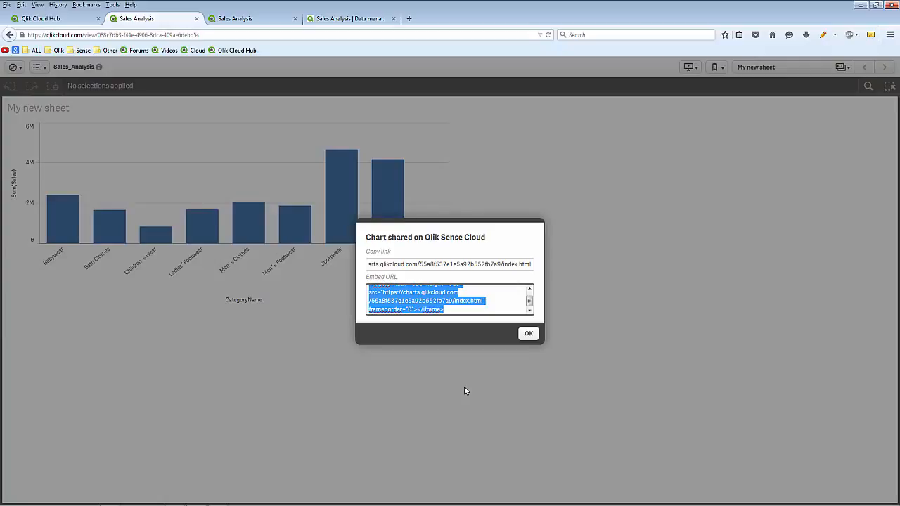
click(483, 263)
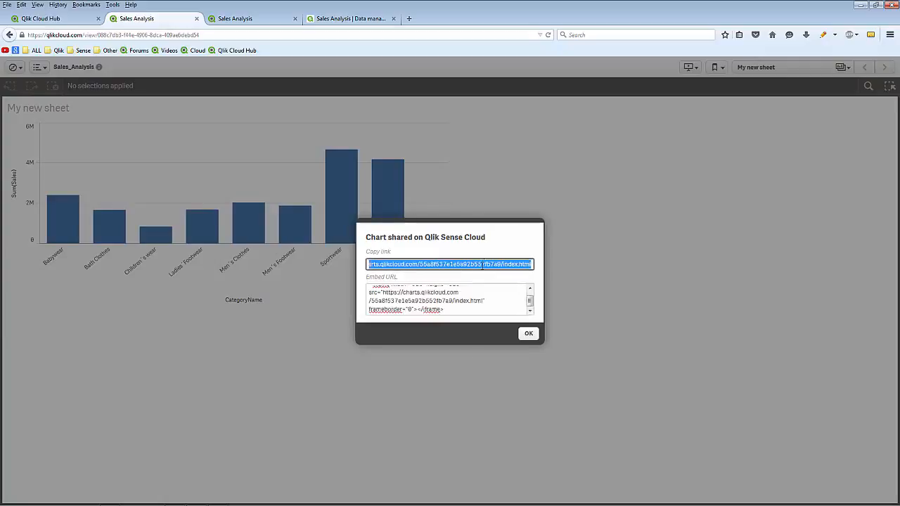
click(409, 19)
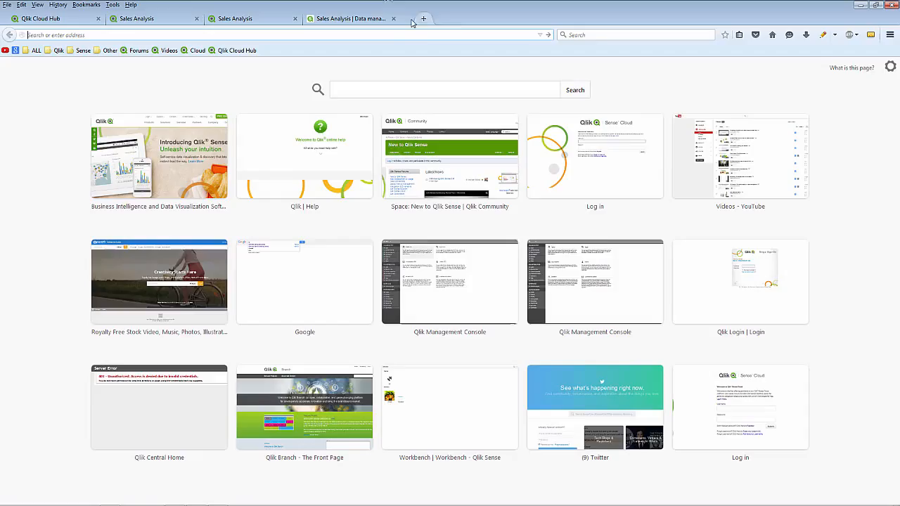
key(ctrl+v)
key(Return)
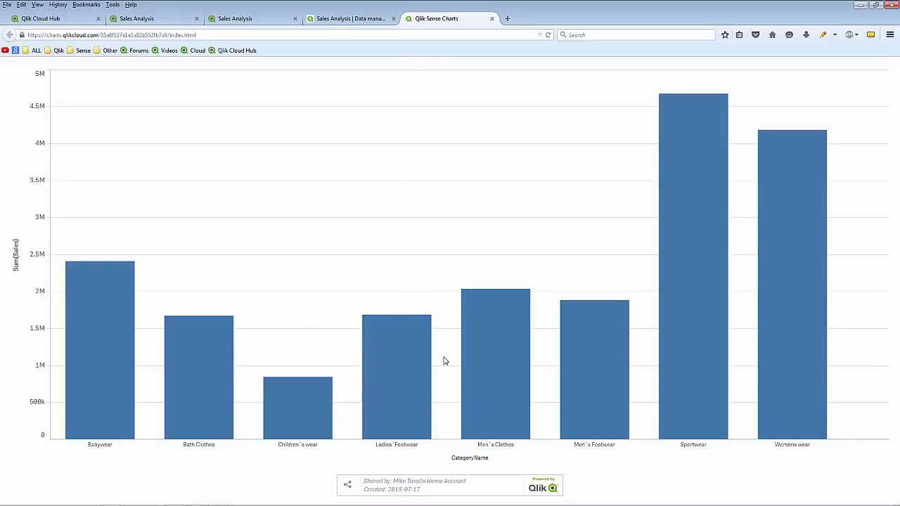
Check how the shared chart adapts to a narrower browser window, maximize the window again and switch to the data manager tab
click(875, 5)
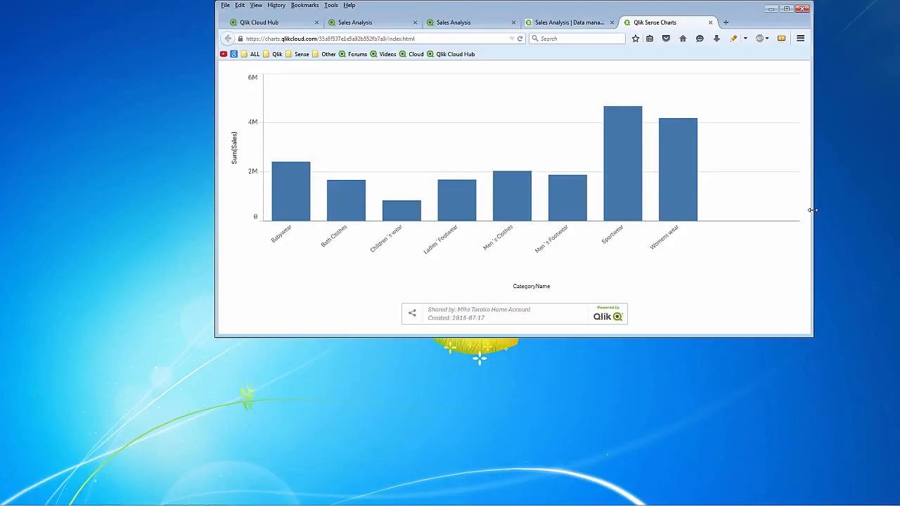
drag(812, 211, 617, 215)
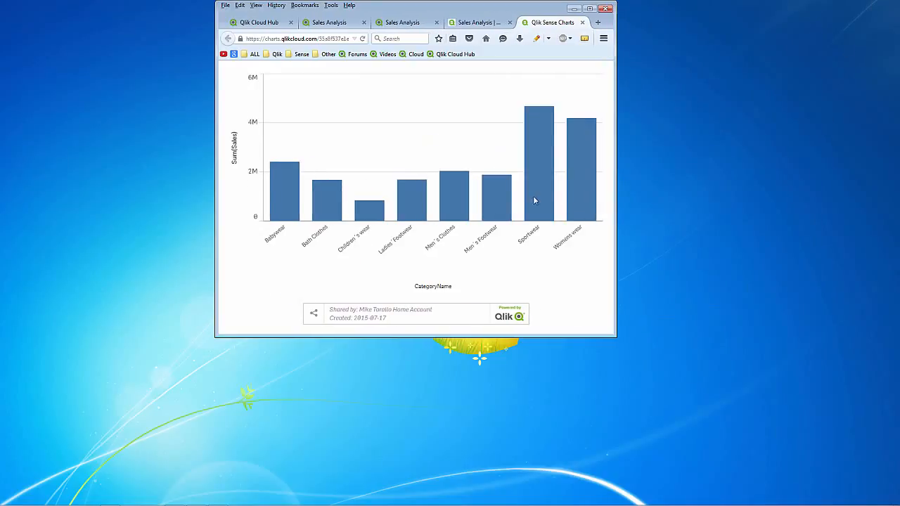
click(589, 8)
click(327, 22)
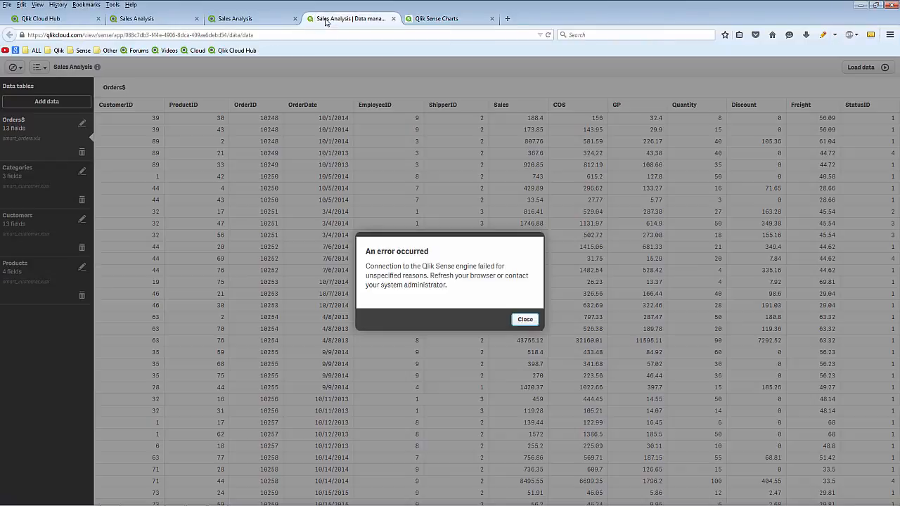
Return to the browser tab with My new sheet of the Sales Analysis app and dismiss the connection error
click(268, 24)
click(169, 21)
click(528, 335)
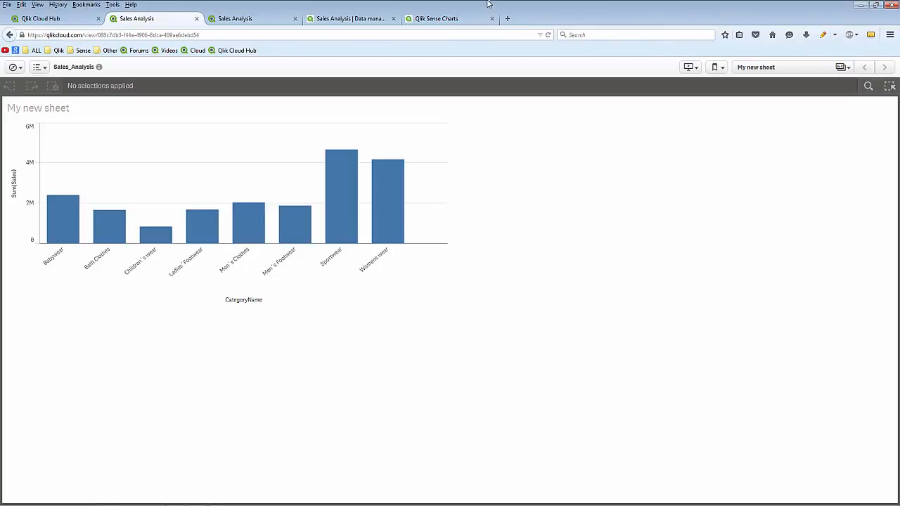
Open the bookmarked New to Qlik Sense Videos page on Qlik Community and look through its video sections
click(177, 54)
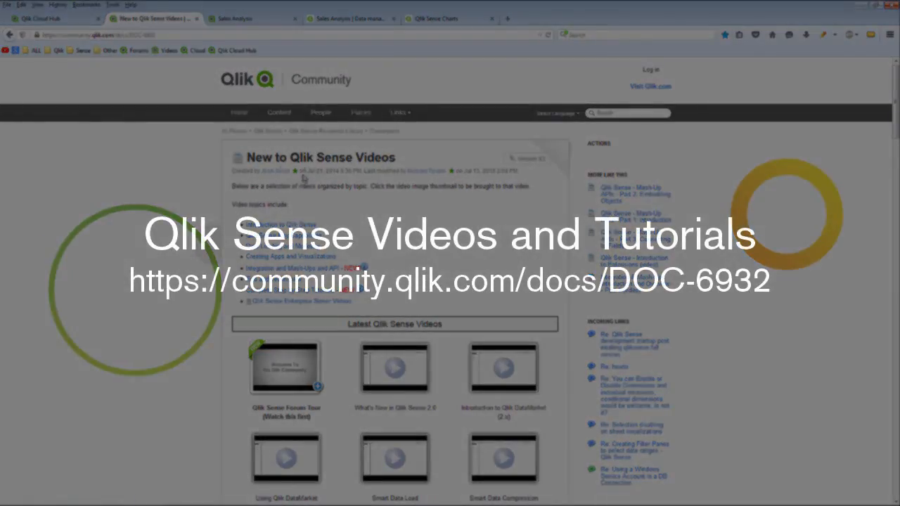
scroll(358, 209, down, 3)
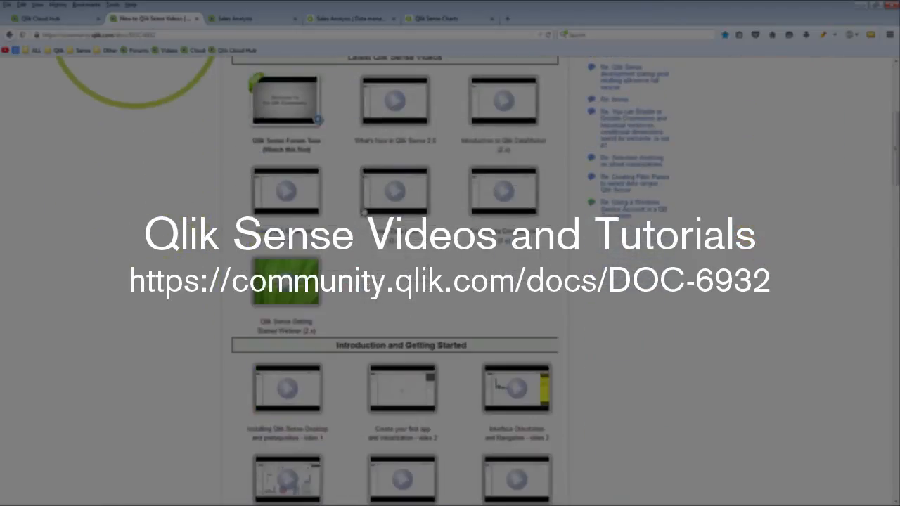
scroll(363, 210, down, 3)
scroll(364, 210, down, 11)
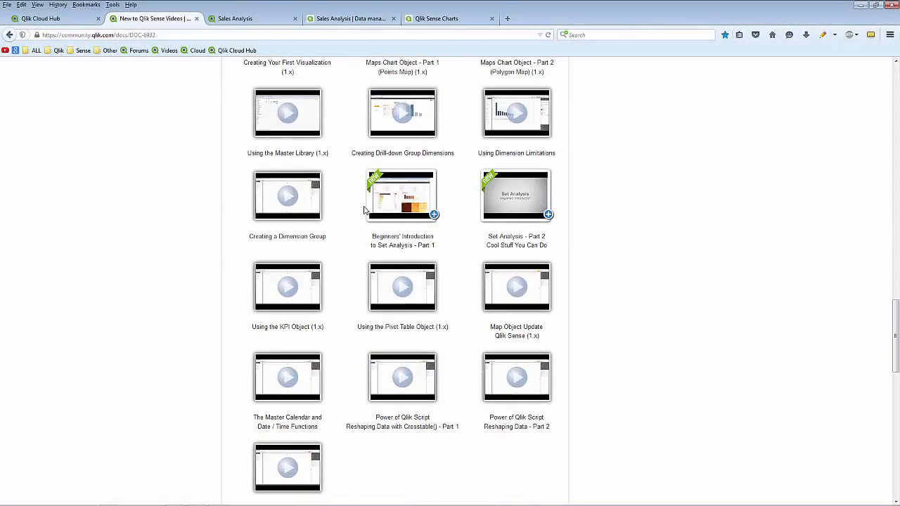
scroll(601, 281, down, 2)
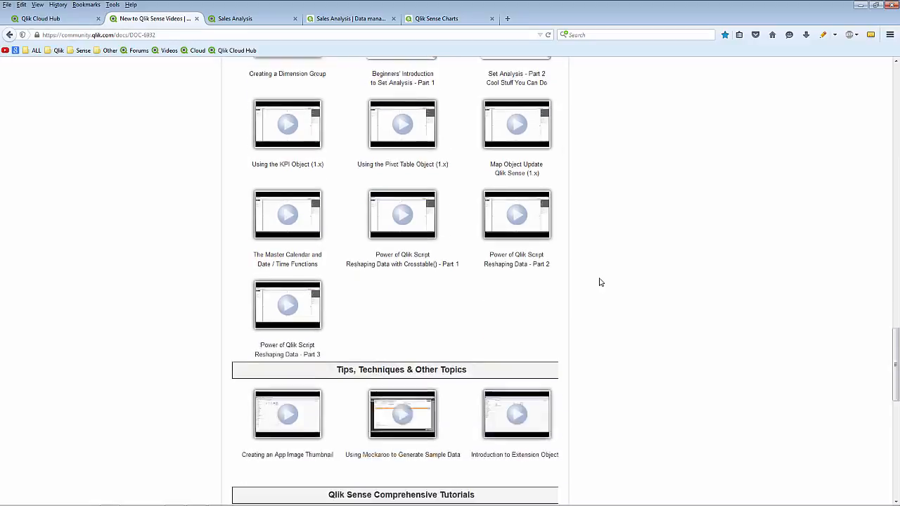
scroll(600, 281, up, 12)
scroll(599, 282, up, 6)
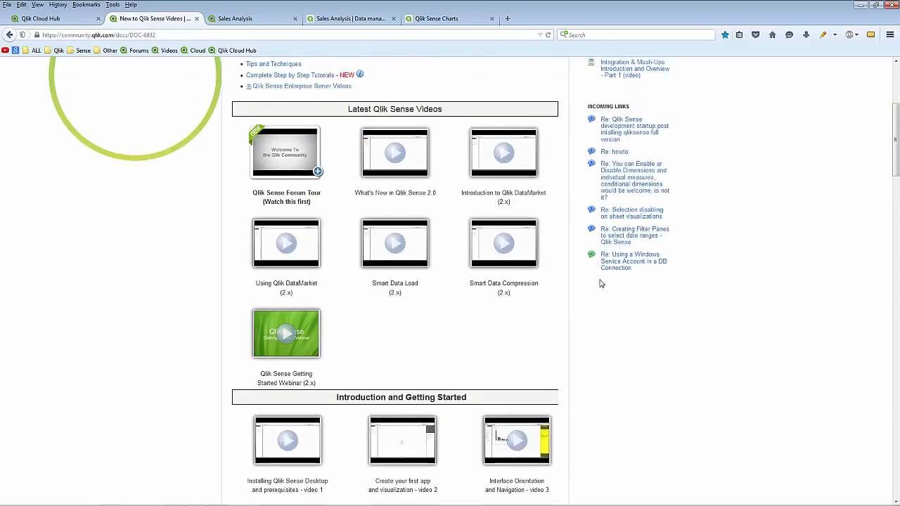